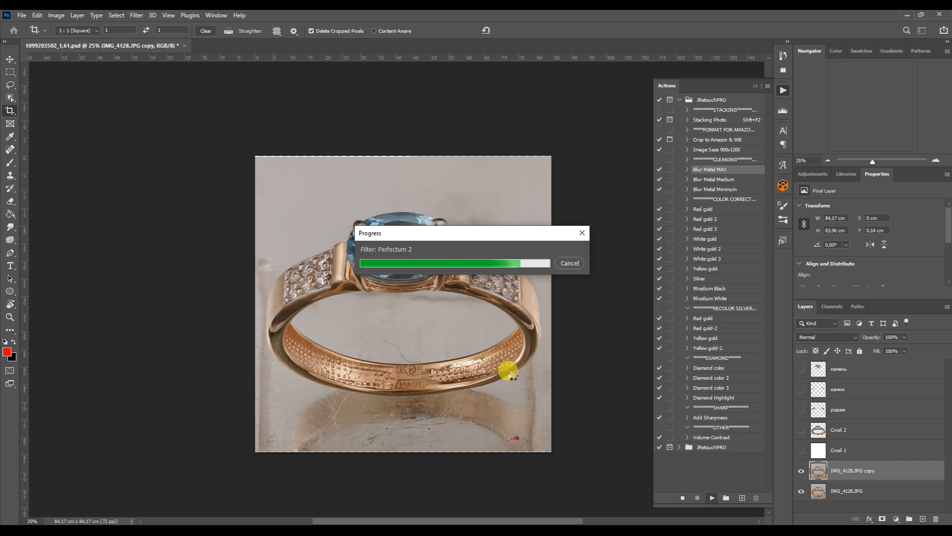
Smooth the metal of the blue stone's upper-right prong with the Mixer Brush on the IMG_4128.JPG copy layer
click(755, 86)
click(12, 164)
click(934, 160)
click(935, 160)
click(934, 160)
click(935, 161)
click(934, 160)
click(878, 83)
key(])
key(])
key(])
mouse_move(535, 256)
mouse_down()
mouse_move(508, 247)
mouse_move(548, 232)
mouse_move(566, 249)
mouse_move(549, 255)
mouse_move(549, 236)
mouse_move(580, 238)
mouse_up()
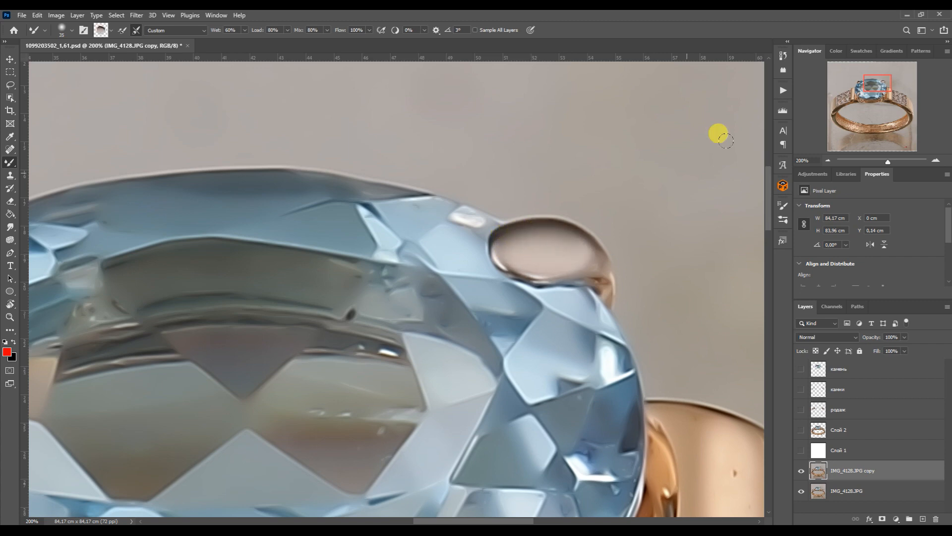
Smooth the metal of the upper-left and lower-left prongs with the Mixer Brush
scroll(580, 239, left, 8)
key(])
mouse_move(398, 277)
mouse_down()
mouse_move(418, 257)
mouse_move(390, 251)
mouse_move(366, 266)
mouse_up()
key([)
scroll(415, 187, down, 7)
mouse_move(416, 186)
mouse_down()
mouse_move(404, 215)
mouse_move(431, 194)
mouse_move(405, 214)
mouse_move(421, 226)
mouse_move(421, 203)
mouse_up()
Blend away the dark reflection on the tip of the lower-right prong with a resized Mixer Brush
key([)
key([)
key([)
click(880, 97)
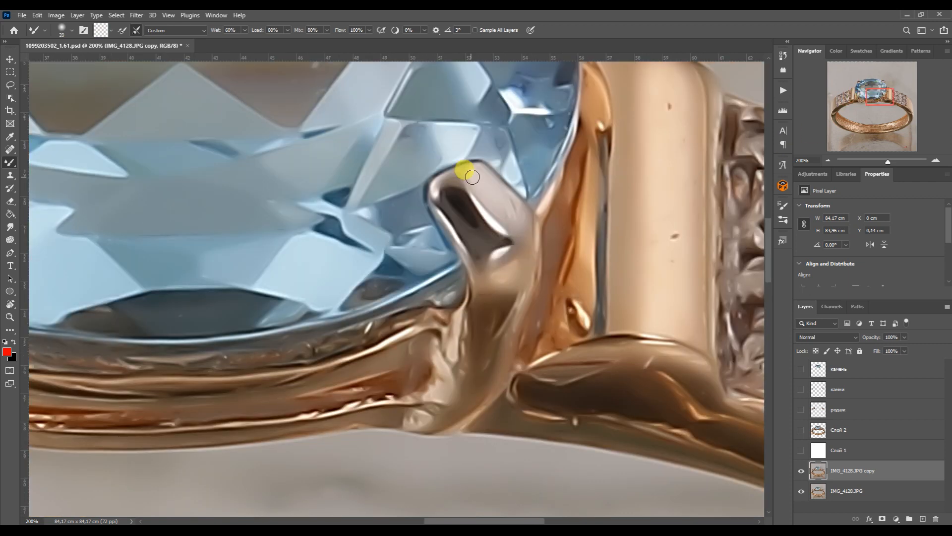
mouse_move(482, 231)
mouse_down()
mouse_move(465, 229)
mouse_move(451, 185)
mouse_move(496, 210)
mouse_move(444, 199)
mouse_up()
key(])
key(])
key(])
key([)
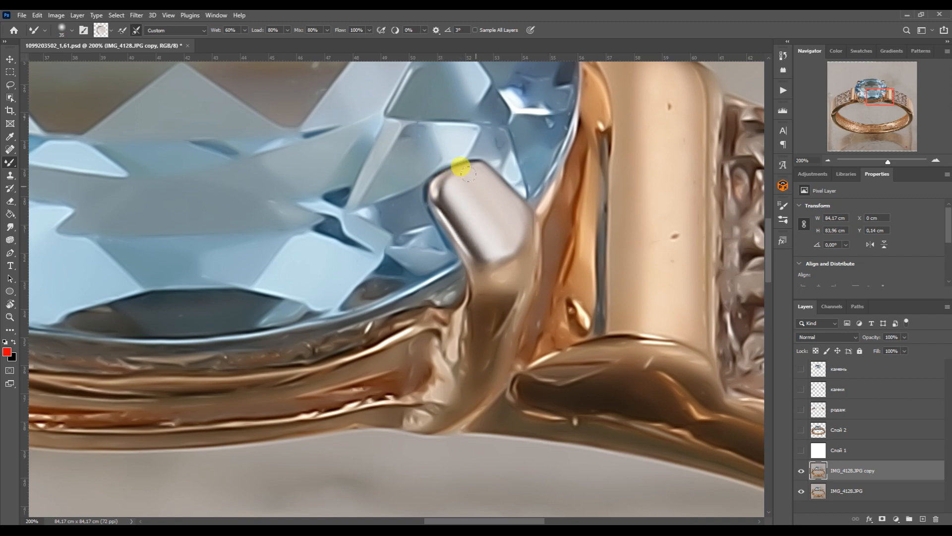
Smooth the vertical gold bar between the left pavé section and the blue stone with the Mixer Brush
drag(887, 96, 849, 94)
key([)
mouse_move(479, 325)
mouse_down()
mouse_move(482, 236)
mouse_move(468, 344)
mouse_move(500, 419)
mouse_move(513, 424)
mouse_move(509, 375)
mouse_move(490, 392)
mouse_move(490, 358)
mouse_move(467, 369)
mouse_move(482, 352)
mouse_move(509, 272)
mouse_up()
key(])
key(])
key(])
key(])
key(])
key([)
key([)
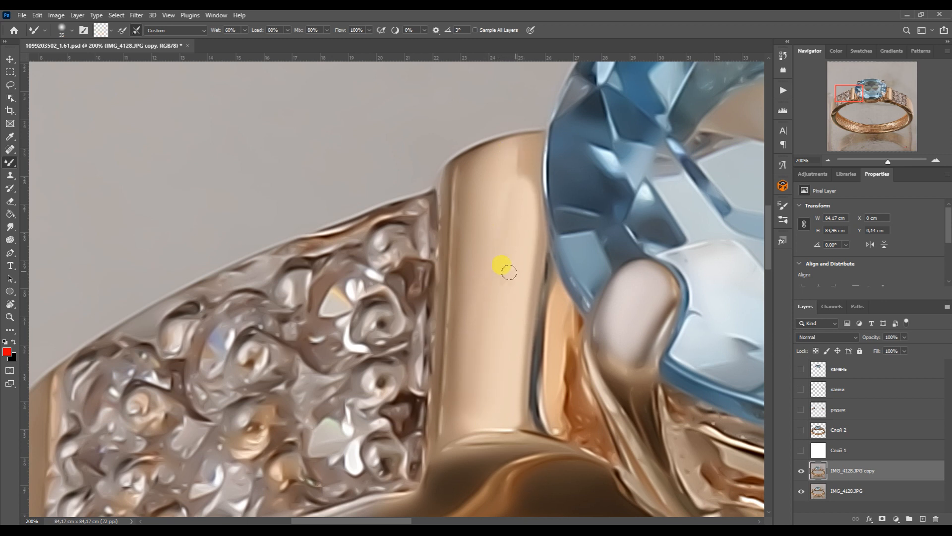
key([)
key([)
key([)
key([)
key([)
drag(466, 370, 528, 146)
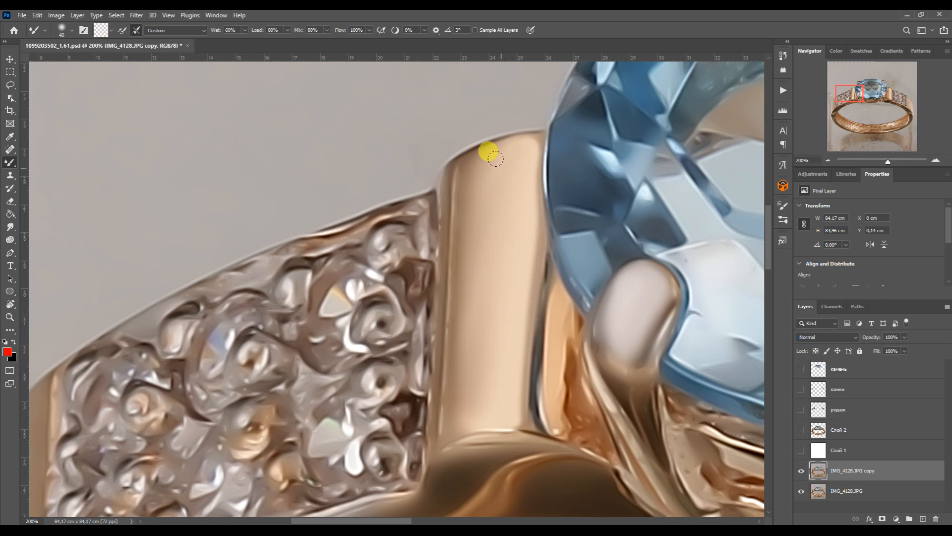
drag(461, 325, 471, 380)
Smooth the gold leg below the lower-left prong's tip with a smaller Mixer Brush
drag(851, 93, 858, 97)
key([)
key([)
key([)
key([)
key([)
key([)
key([)
key([)
key([)
mouse_move(411, 307)
mouse_down()
mouse_move(389, 259)
mouse_move(438, 357)
mouse_move(494, 419)
mouse_up()
Smooth the gold leg below the lower-right prong's tip down to the base of the setting
drag(858, 98, 884, 97)
key(])
key(])
mouse_move(457, 339)
mouse_down()
mouse_move(439, 337)
mouse_move(399, 432)
mouse_move(455, 319)
mouse_up()
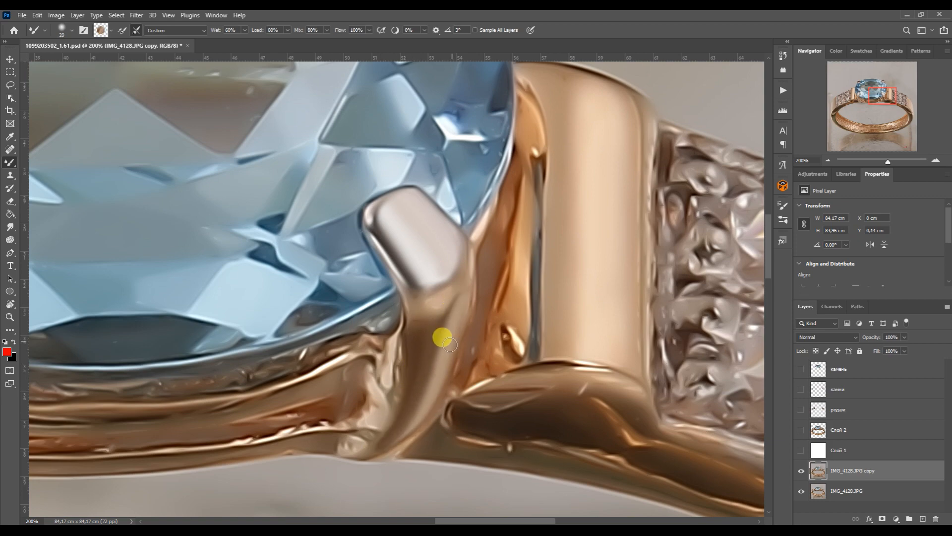
Smooth the shank's left outer side and the dotted inner surface left of the 585 hallmark with the Mixer Brush
mouse_move(878, 89)
mouse_down()
mouse_move(839, 86)
mouse_move(837, 100)
mouse_up()
key(])
key(])
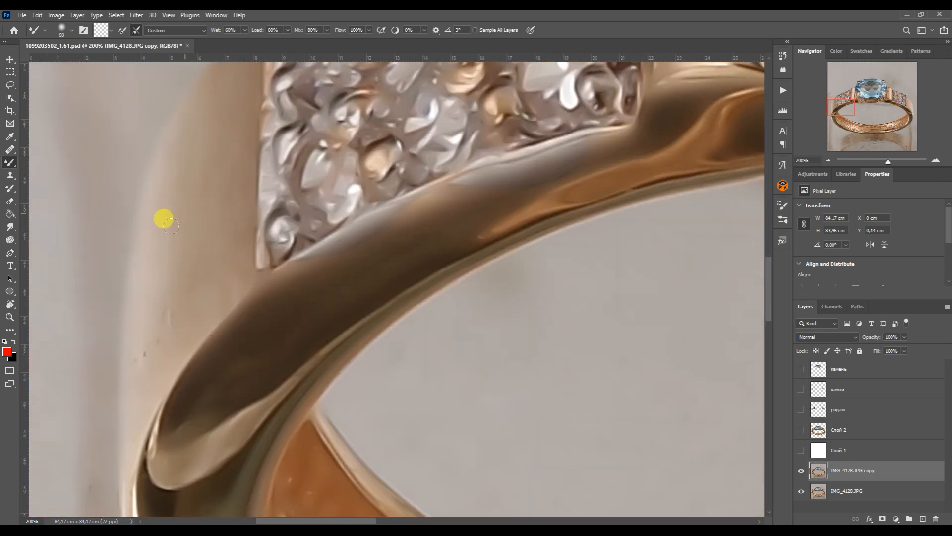
drag(820, 143, 860, 125)
mouse_move(321, 367)
mouse_down()
mouse_move(368, 338)
mouse_move(376, 368)
mouse_move(401, 375)
mouse_move(406, 367)
mouse_move(344, 339)
mouse_move(415, 353)
mouse_up()
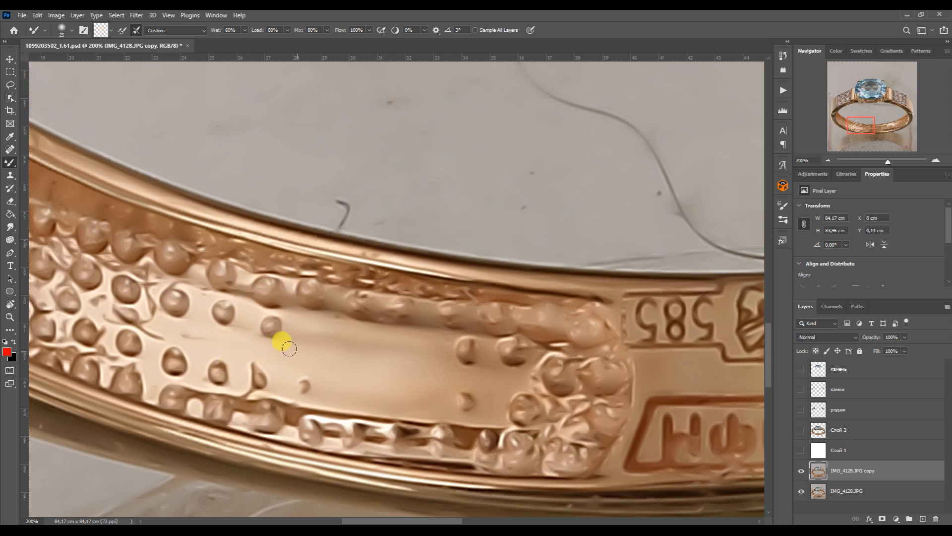
scroll(362, 422, left, 3)
key(bracketleft)
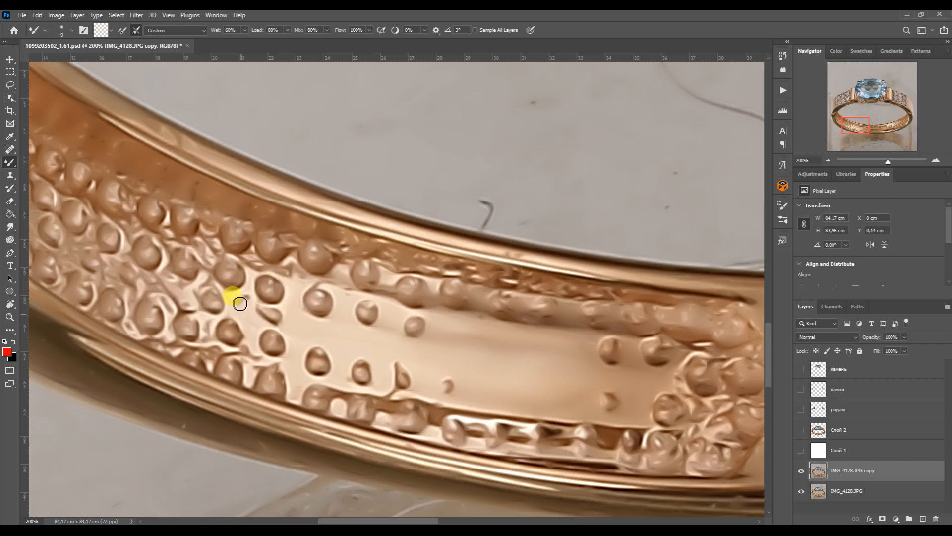
Outline the upper curved gold strip below the blue stone, between the two lower prongs, with a Pen path
mouse_move(858, 122)
mouse_down()
mouse_move(905, 105)
mouse_move(886, 91)
mouse_move(840, 91)
mouse_move(865, 93)
mouse_up()
key(bracketright)
key(bracketleft)
click(829, 160)
key(p)
click(292, 292)
click(274, 283)
click(531, 282)
drag(292, 292, 404, 342)
click(287, 298)
drag(526, 295, 400, 315)
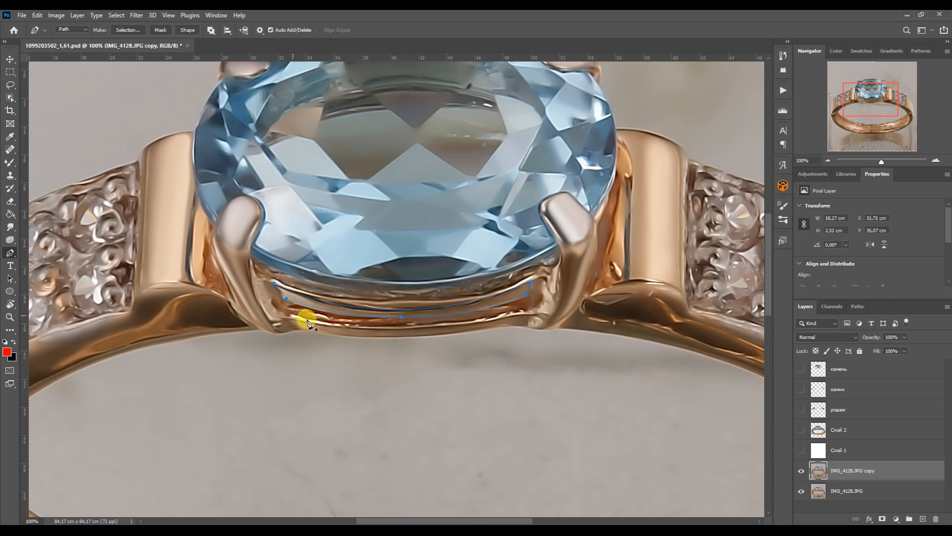
Outline the lower gold strip along the setting's bottom edge with a second closed Pen path
drag(292, 320, 382, 344)
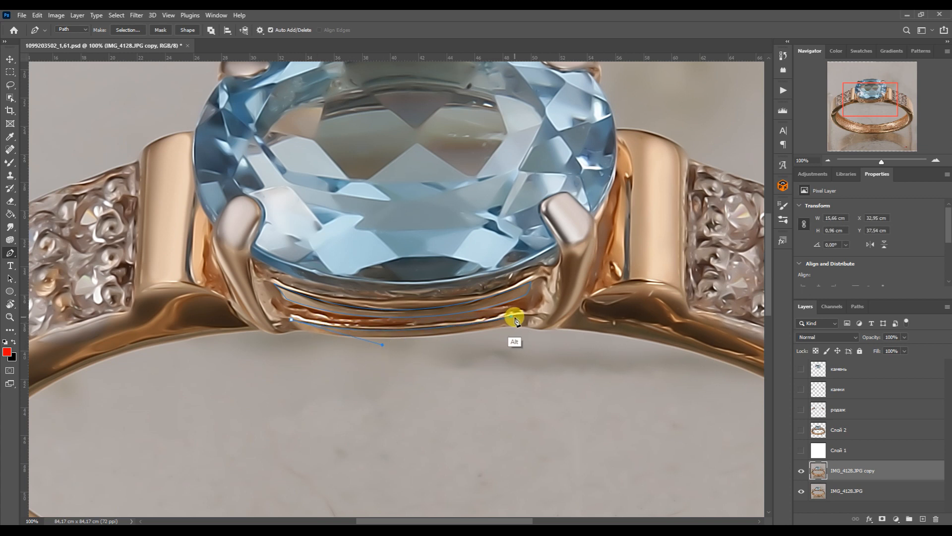
drag(518, 325, 383, 346)
click(300, 330)
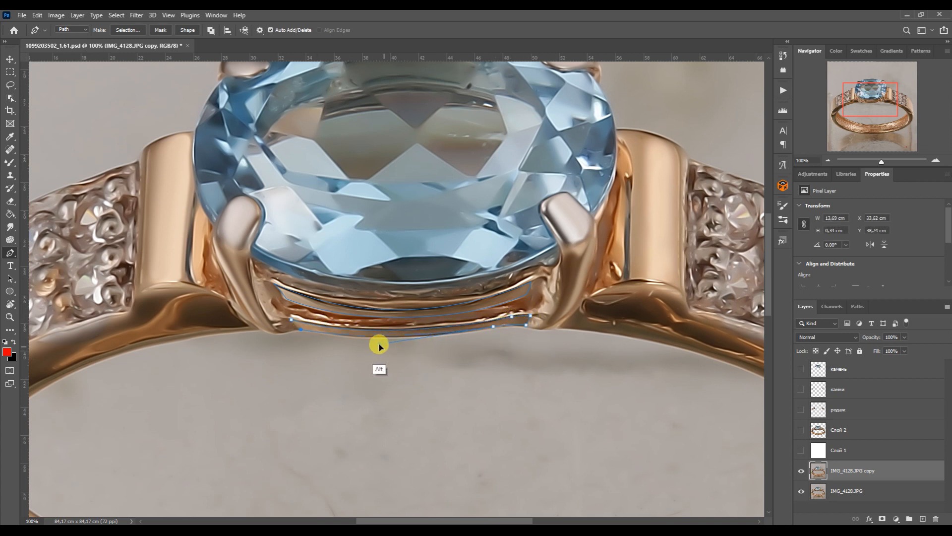
click(292, 321)
Load the work path as a selection, paint both strips with light gold sampled from the ring using the Brush, and deselect
click(857, 306)
ctrl+click(804, 340)
click(10, 161)
alt+click(564, 285)
key(bracketright)
key(bracketright)
key(bracketright)
key(bracketright)
mouse_move(236, 256)
mouse_down()
mouse_move(423, 296)
mouse_move(507, 233)
mouse_up()
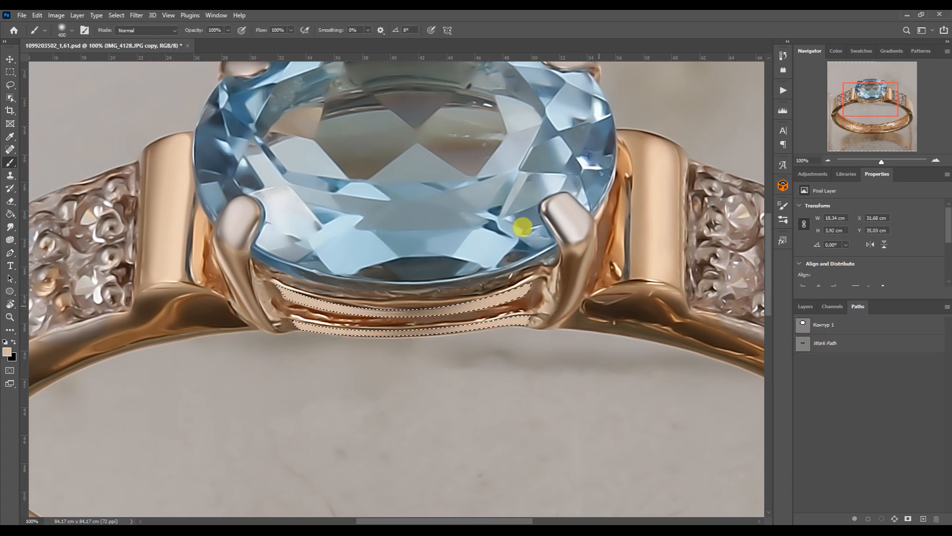
key(ctrl+d)
Blend the right ends of the two painted gold strips into the surrounding metal with the Mixer Brush
click(805, 308)
right_click(10, 163)
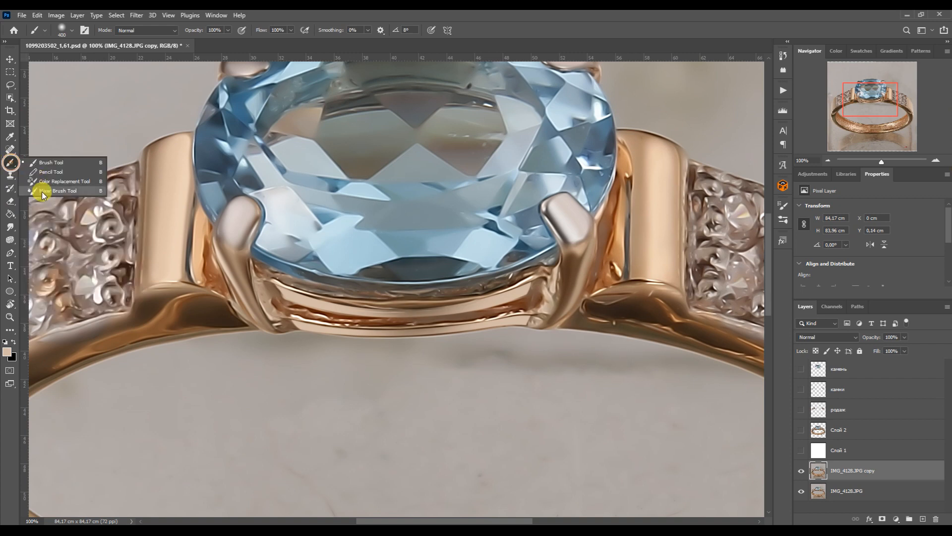
click(45, 191)
click(935, 160)
click(936, 160)
click(936, 160)
click(876, 100)
mouse_move(587, 270)
mouse_down()
mouse_move(599, 234)
mouse_move(566, 277)
mouse_up()
mouse_move(575, 394)
mouse_down()
mouse_move(602, 403)
mouse_move(606, 389)
mouse_move(588, 399)
mouse_move(554, 385)
mouse_move(591, 381)
mouse_up()
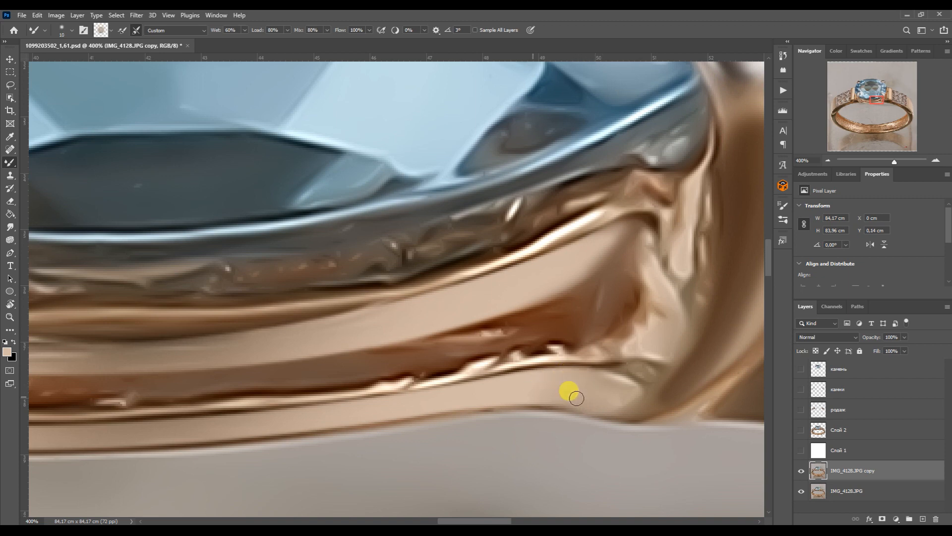
Smooth the metal at the left ends of the strips, beside the lower-left prong's leg, with the Mixer Brush
drag(877, 101, 861, 101)
click(828, 160)
click(828, 160)
click(828, 161)
click(934, 161)
click(934, 161)
key(bracketright)
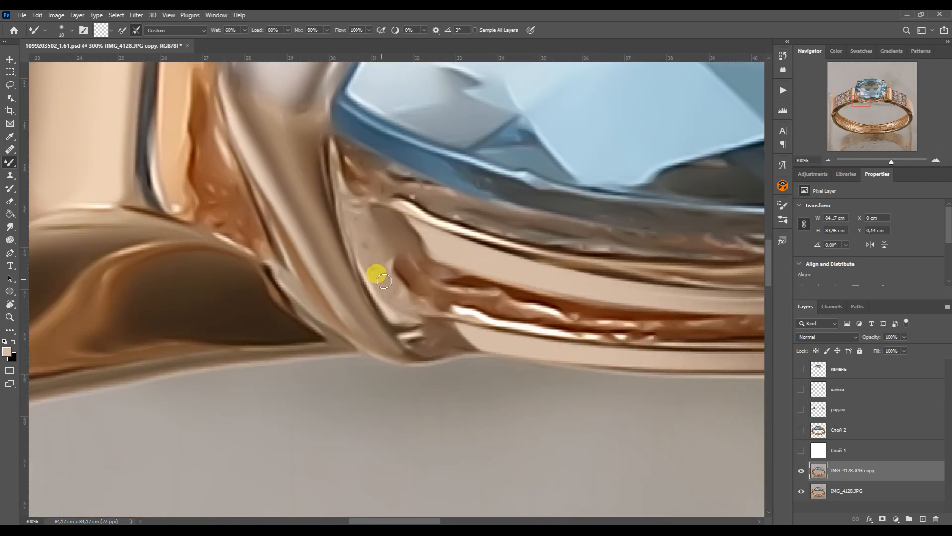
drag(345, 209, 337, 151)
Smooth the metal between the strips' right ends and the lower-right prong's leg with a smaller Mixer Brush
drag(862, 102, 879, 102)
key(bracketleft)
drag(570, 175, 564, 205)
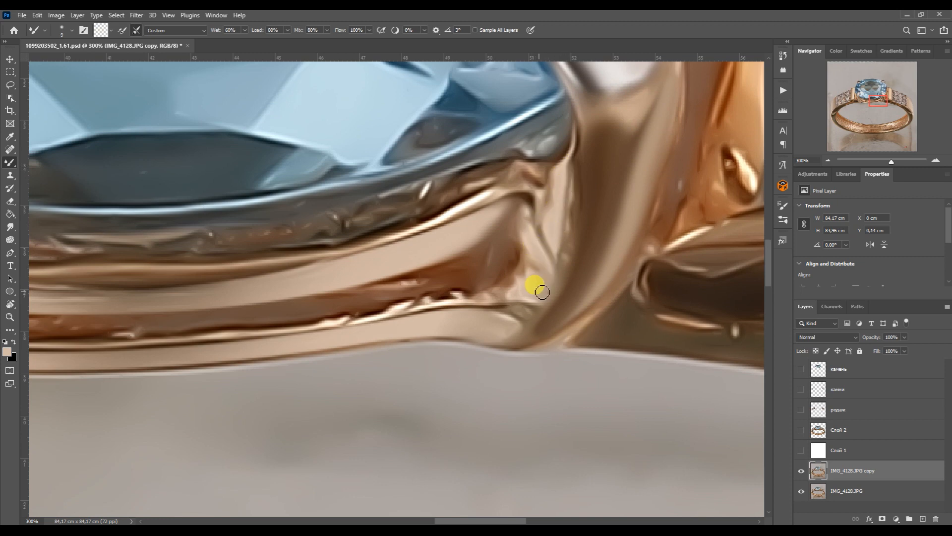
Add a layer mask to the IMG_4128.JPG copy layer and brush black over the recess left of the lower-left prong
click(827, 160)
click(828, 160)
click(828, 160)
mouse_move(871, 111)
mouse_down()
mouse_move(857, 131)
mouse_move(853, 95)
mouse_up()
click(883, 519)
right_click(12, 162)
click(37, 163)
click(935, 161)
click(936, 160)
drag(449, 226, 452, 339)
Mask the recesses under the stone's edge and between the two gold strips to restore their original texture
drag(852, 92, 869, 98)
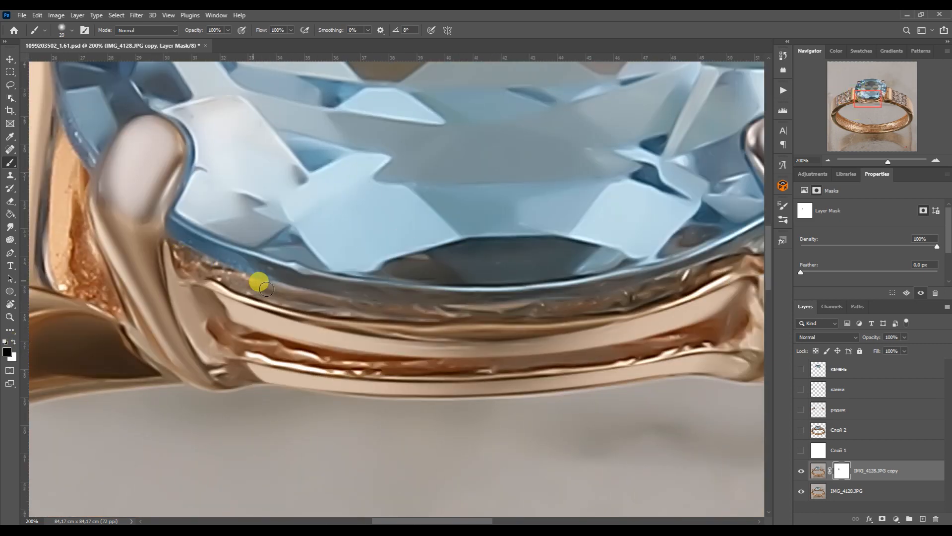
key(bracketright)
drag(354, 363, 482, 350)
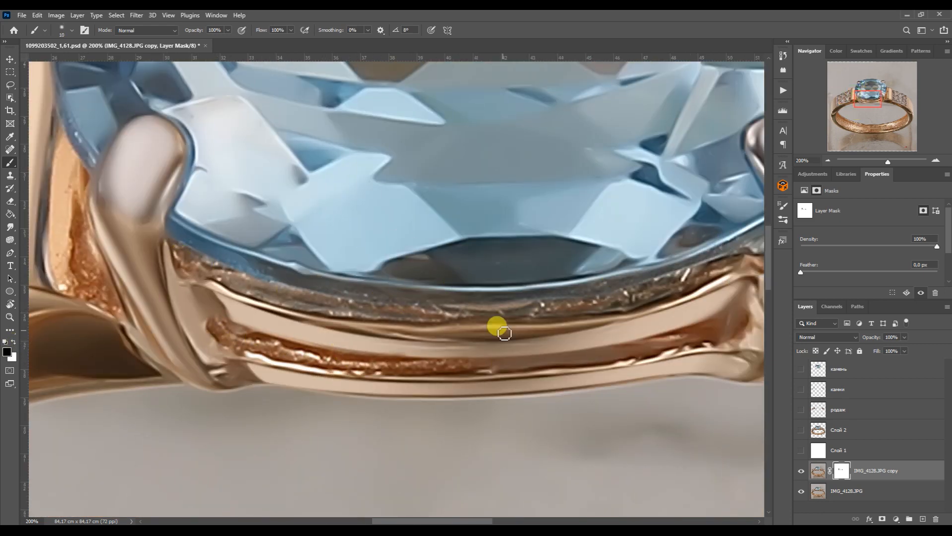
mouse_move(634, 357)
mouse_down()
mouse_move(744, 314)
mouse_move(573, 319)
mouse_up()
Mask the recess between the lower-right prong and the right gold bar to restore its original texture
key(bracketright)
key(bracketright)
key(bracketright)
key(bracketright)
key(bracketright)
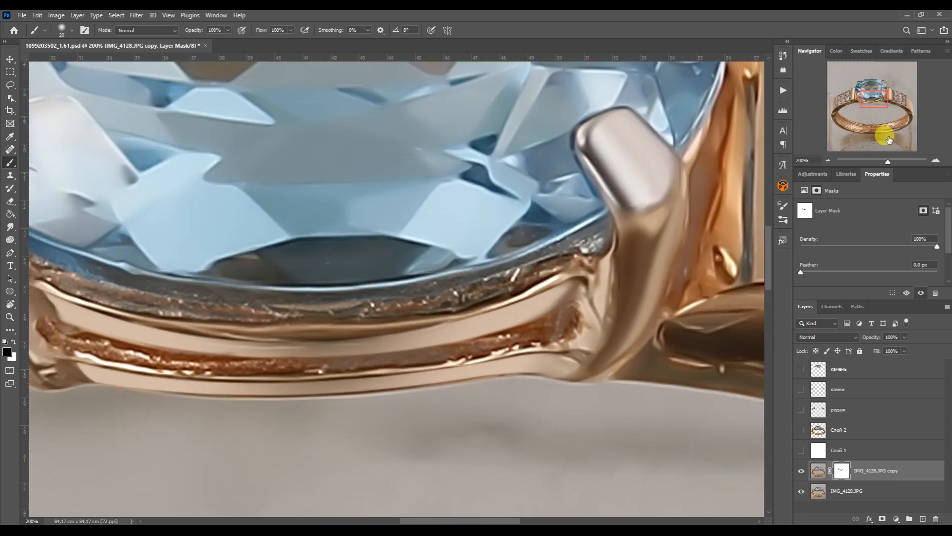
drag(681, 218, 430, 384)
key(bracketleft)
key(bracketleft)
key(bracketleft)
mouse_move(490, 233)
mouse_down()
mouse_move(475, 373)
mouse_move(462, 337)
mouse_up()
Mask the edges and gaps around the small stones of the right pavé section to bring back the original detail
drag(873, 87, 881, 92)
key(bracketleft)
mouse_move(423, 89)
mouse_down()
mouse_move(416, 247)
mouse_move(543, 381)
mouse_up()
drag(533, 254, 556, 276)
drag(562, 204, 561, 218)
drag(439, 90, 654, 179)
drag(888, 96, 892, 97)
drag(527, 240, 546, 252)
drag(538, 132, 633, 183)
drag(690, 220, 689, 473)
key(bracketleft)
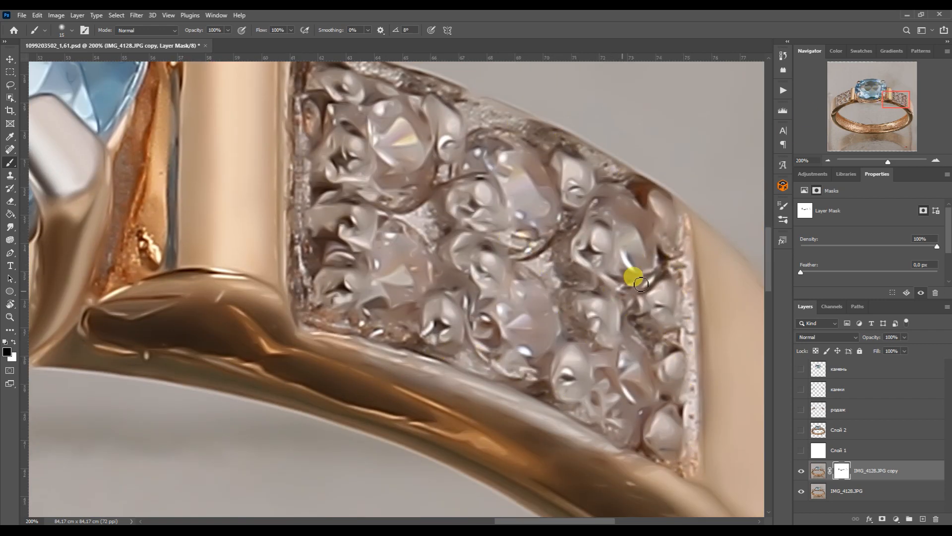
Mask the edges and gaps around the small stones of the left pavé section to restore their original detail
drag(884, 89, 836, 88)
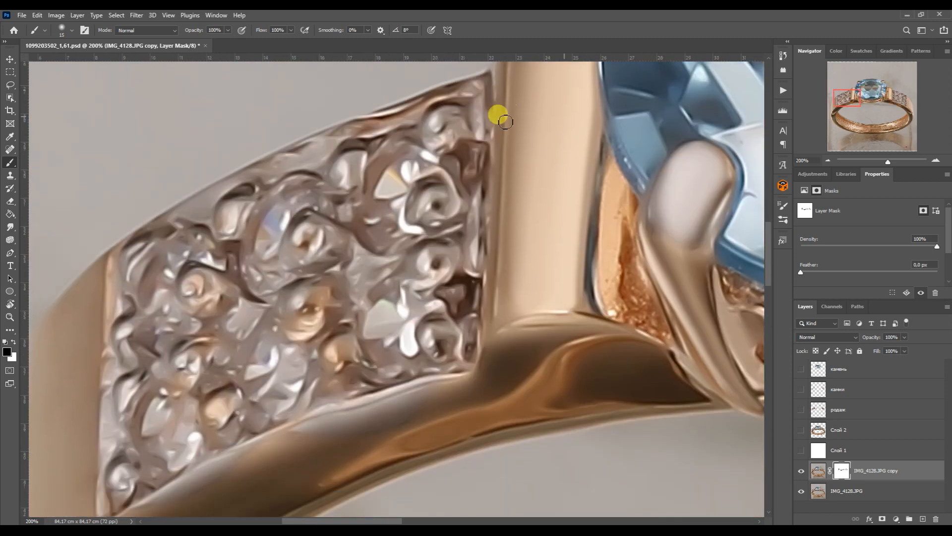
drag(281, 178, 420, 113)
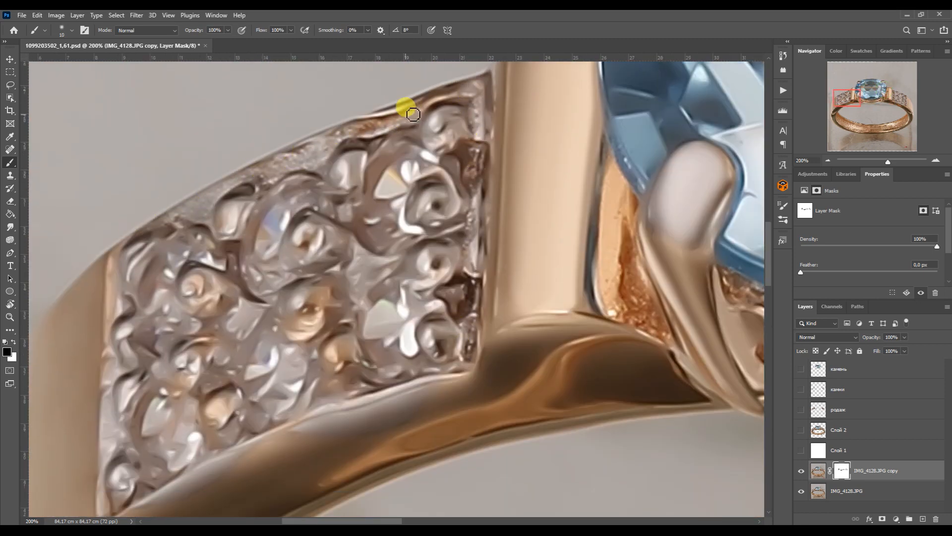
drag(451, 208, 468, 174)
key(bracketright)
drag(344, 204, 385, 298)
drag(441, 360, 266, 421)
drag(123, 403, 121, 451)
mouse_move(115, 405)
mouse_down()
mouse_move(149, 329)
mouse_move(177, 395)
mouse_move(234, 257)
mouse_move(319, 191)
mouse_move(312, 192)
mouse_move(468, 333)
mouse_move(236, 265)
mouse_up()
Mask the beaded left section of the shank's inner wall with a larger brush to restore its original texture
key(bracketright)
click(841, 118)
key(bracketright)
key(bracketright)
mouse_move(236, 265)
mouse_down()
mouse_move(560, 389)
mouse_move(645, 410)
mouse_up()
mouse_move(646, 411)
mouse_down()
mouse_move(358, 253)
mouse_move(554, 292)
mouse_move(350, 270)
mouse_up()
mouse_move(131, 207)
mouse_down()
mouse_move(582, 408)
mouse_move(468, 320)
mouse_up()
drag(127, 274, 53, 288)
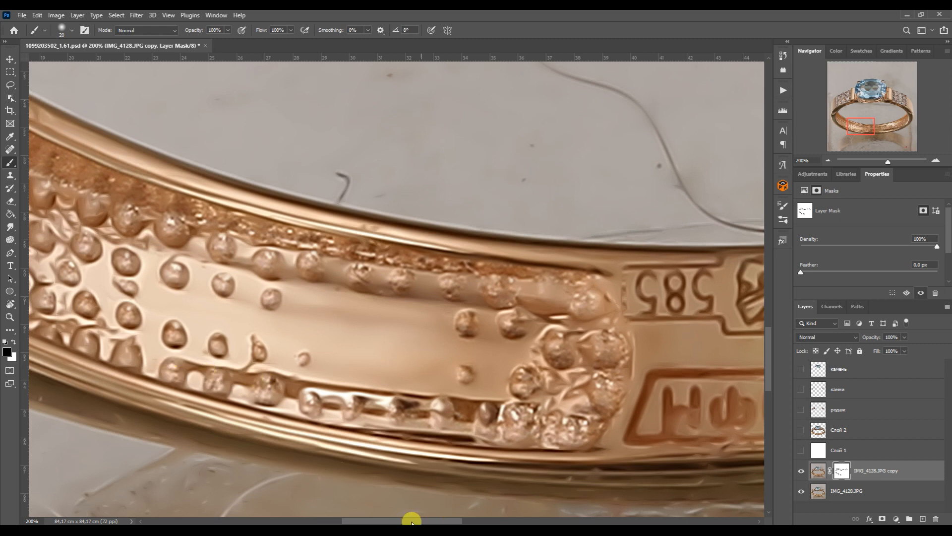
Mask the remaining beads and edges between the inner wall's left section and the hallmark with a smaller brush
drag(411, 521, 368, 521)
click(391, 358)
key([)
mouse_move(298, 238)
mouse_down()
mouse_move(202, 261)
mouse_move(137, 221)
mouse_move(143, 195)
mouse_up()
drag(854, 127, 845, 121)
mouse_move(533, 328)
mouse_down()
mouse_move(617, 351)
mouse_move(449, 287)
mouse_move(300, 172)
mouse_move(385, 293)
mouse_up()
Mask the beaded right section of the shank's inner wall to restore its original texture
drag(845, 119, 888, 125)
key(])
key(])
key(])
mouse_move(228, 329)
mouse_down()
mouse_move(318, 308)
mouse_move(314, 357)
mouse_move(573, 313)
mouse_move(667, 263)
mouse_up()
drag(405, 255, 563, 216)
drag(886, 122, 896, 118)
key([)
mouse_move(267, 338)
mouse_down()
mouse_move(613, 198)
mouse_move(500, 275)
mouse_move(411, 385)
mouse_move(561, 314)
mouse_move(605, 274)
mouse_up()
key([)
key([)
Duplicate the masked IMG_4128.JPG copy together with IMG_4128.JPG and merge the duplicates into one layer
drag(898, 121, 875, 98)
click(828, 161)
click(828, 161)
click(828, 161)
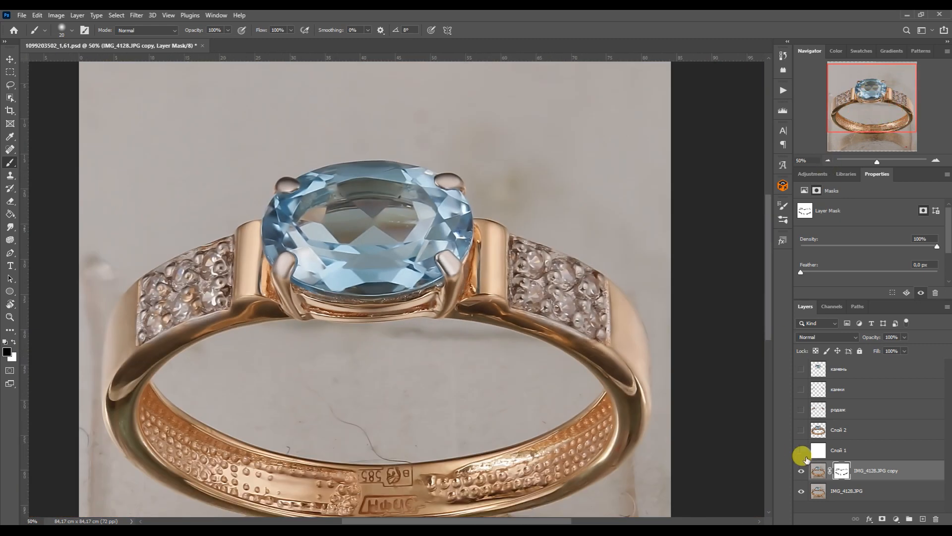
shift+click(832, 490)
key(ctrl+j)
key(ctrl+e)
click(783, 90)
click(754, 86)
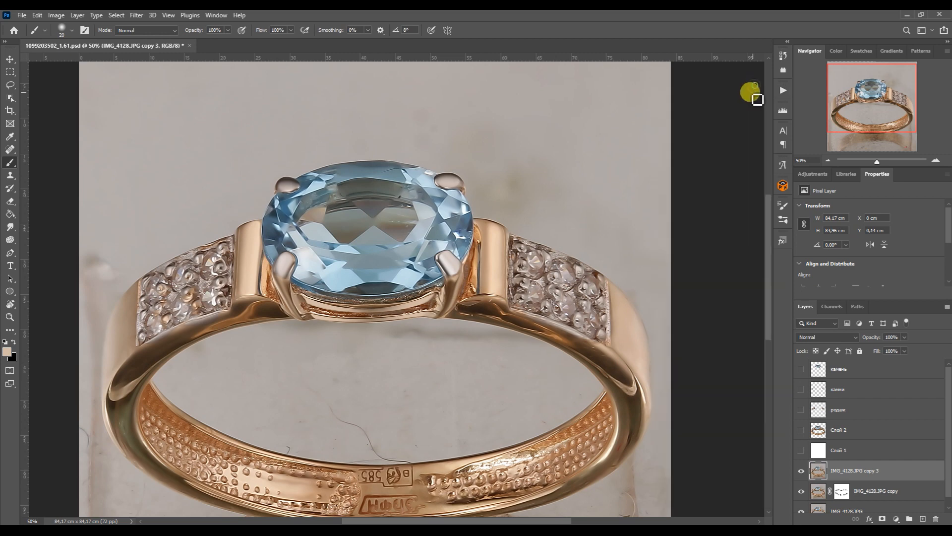
Copy the retouched ring to a new layer using the Слой 2 outline, show the white Слой 1 beneath, and delete Слой 2
key(ctrl+j)
drag(839, 470, 839, 441)
click(838, 430)
click(801, 470)
key(Delete)
Copy the area outlined by the родаж layer to a new layer, delete родаж, and show the камни and камень layers
ctrl+click(818, 410)
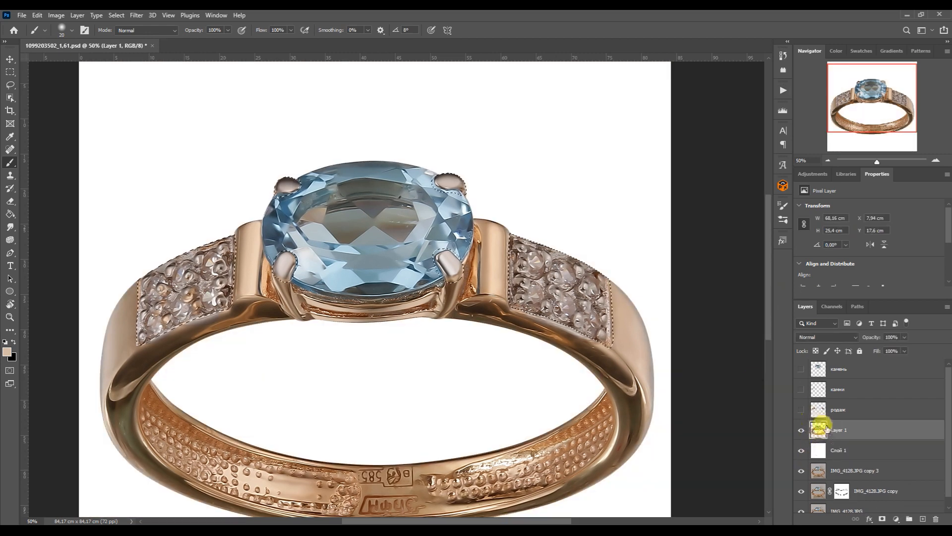
key(ctrl+j)
click(825, 411)
key(Delete)
drag(801, 389, 801, 369)
Switch to the file explorer and open the glare-parts image from the product parts folder in Photoshop
drag(847, 125, 839, 139)
ctrl+click(560, 344)
key(alt+Tab)
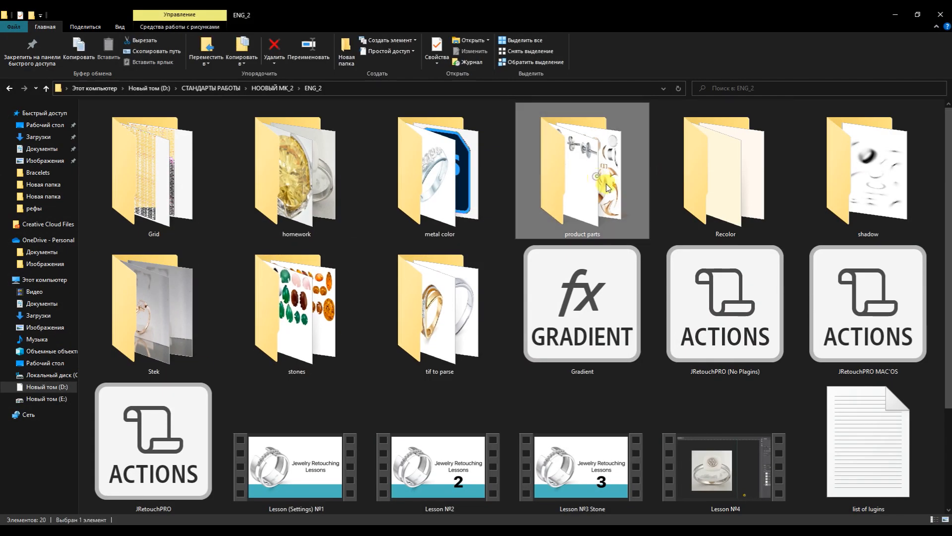
double_click(605, 183)
scroll(680, 345, down, 1)
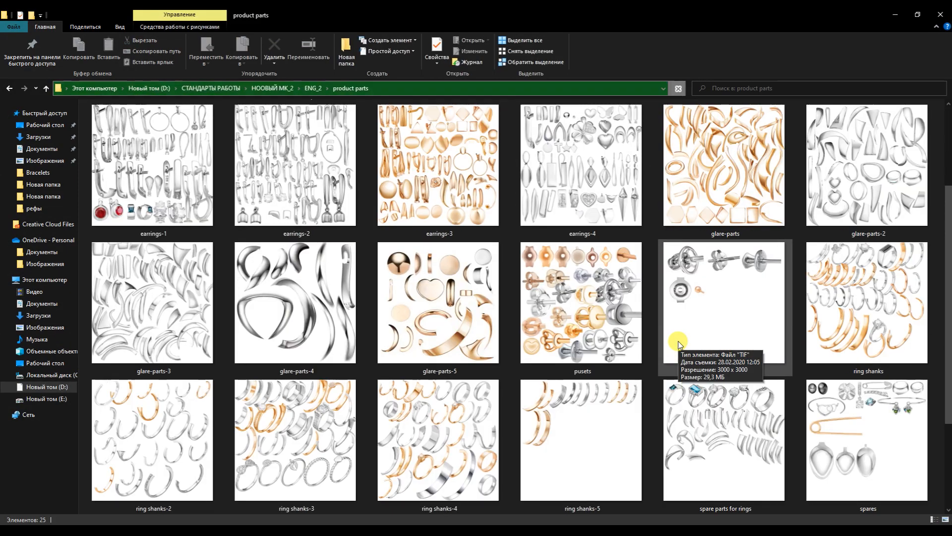
scroll(441, 378, up, 1)
mouse_move(699, 324)
mouse_down()
mouse_move(577, 374)
mouse_move(304, 534)
mouse_move(374, 36)
mouse_move(400, 52)
mouse_move(395, 45)
mouse_up()
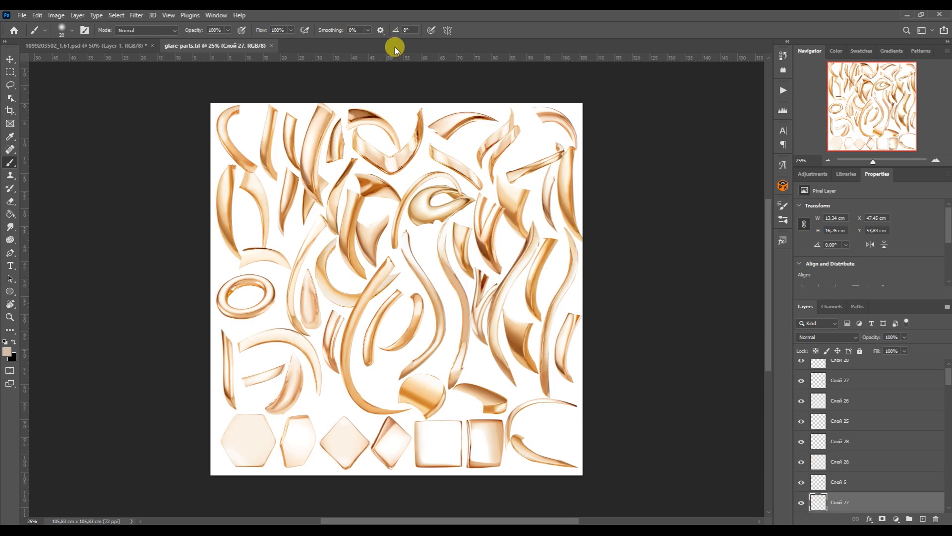
Bring the oval gold ring part from glare-parts.tif into the ring's opening, flip it, and scale it to about 25.65 × 19.01 cm
key(v)
drag(268, 298, 478, 313)
key(ctrl+t)
drag(531, 251, 535, 282)
right_click(462, 271)
click(500, 495)
drag(486, 317, 478, 310)
key(Return)
key(ctrl+t)
drag(502, 349, 542, 358)
key(Return)
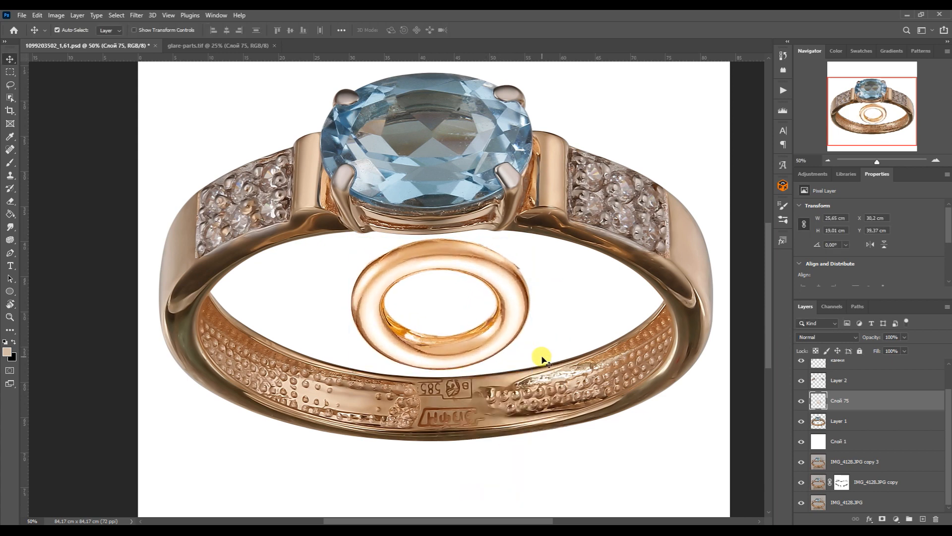
Run the Red gold 2 action on the ring and clip its Levels and Color Balance adjustments to Layer 1
click(783, 90)
click(719, 208)
click(711, 493)
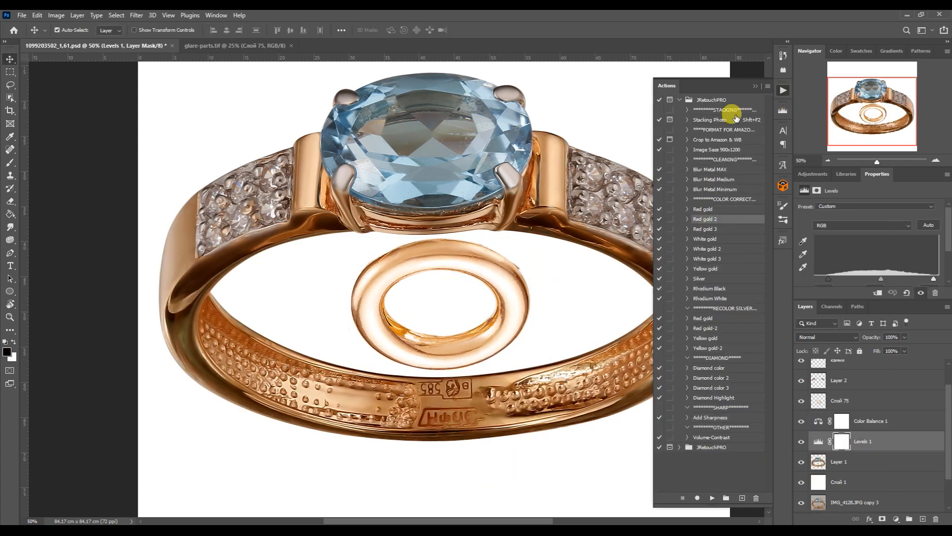
alt+click(818, 452)
alt+click(819, 431)
Brighten the ring's shadows, midtones and highlights in Levels 1, and set the Color Balance midtones to +38, -3 and -21
click(825, 441)
drag(829, 279, 792, 271)
drag(873, 279, 860, 280)
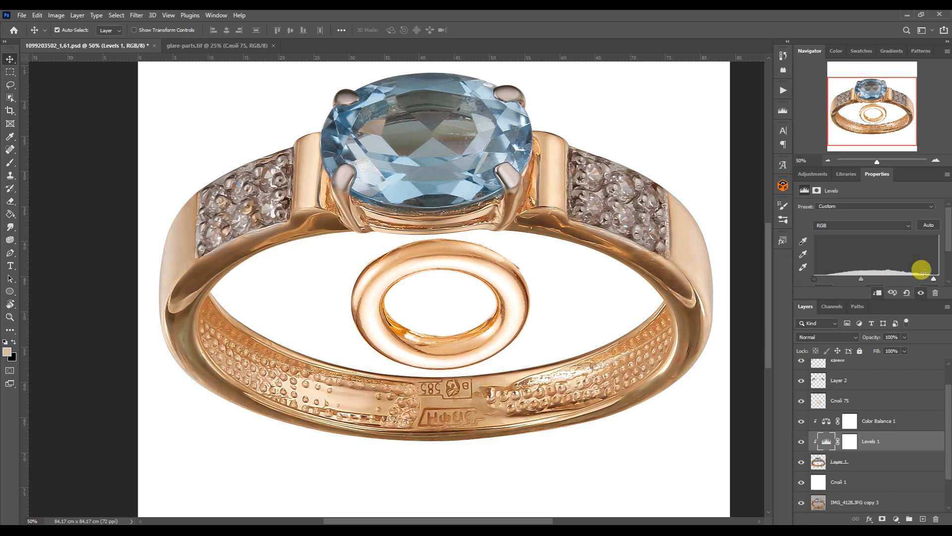
drag(933, 279, 921, 281)
drag(857, 281, 852, 281)
drag(922, 281, 921, 280)
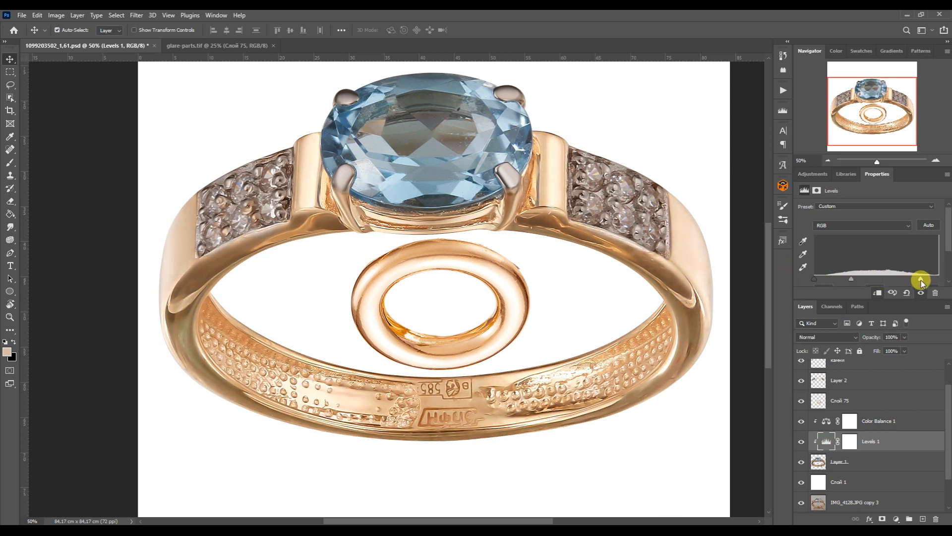
click(824, 423)
drag(852, 246, 875, 229)
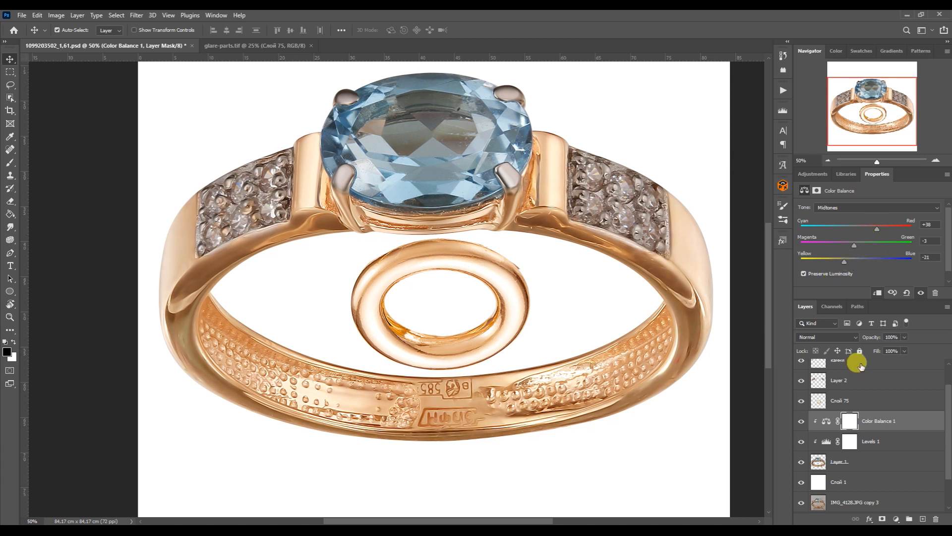
Duplicate Layer 1 with its Levels and Color Balance adjustments, merge the duplicates into one layer, and hide the original Layer 1
shift+click(818, 462)
key(ctrl+j)
key(ctrl+e)
click(801, 482)
Start a Pen path at the lower-left prong's base and curve it over the shank's top edge below the left gold bar
key(p)
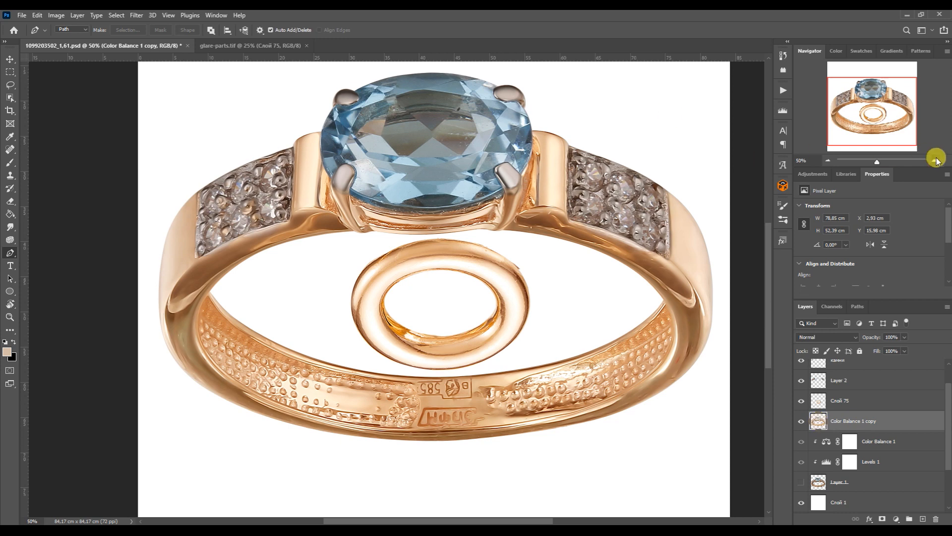
click(936, 160)
click(936, 161)
drag(862, 111, 851, 106)
click(459, 243)
drag(437, 217, 423, 195)
drag(437, 217, 421, 212)
drag(362, 198, 394, 197)
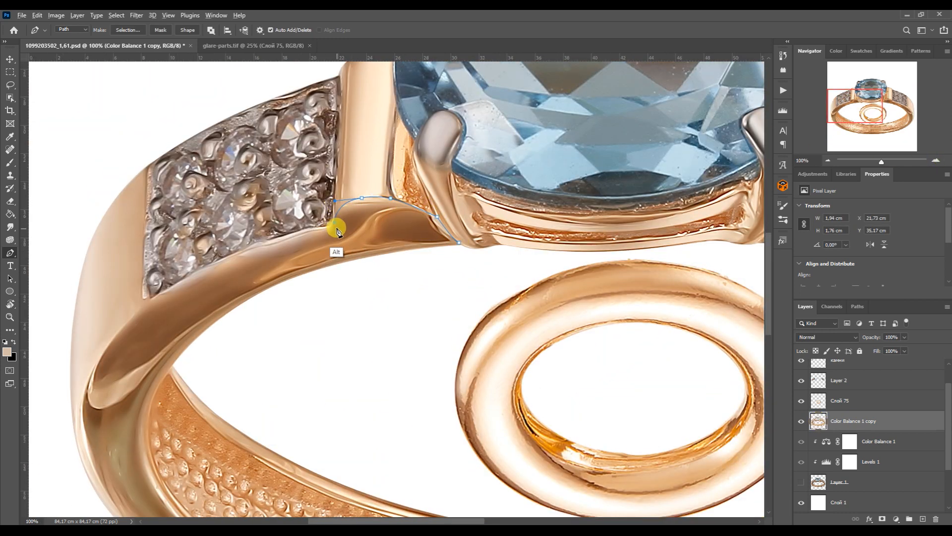
Continue the path along the left pavé's lower edge and down to the outer left side of the shank
drag(318, 230, 86, 279)
click(80, 413)
click(143, 308)
drag(233, 248, 258, 242)
scroll(266, 240, down, 3)
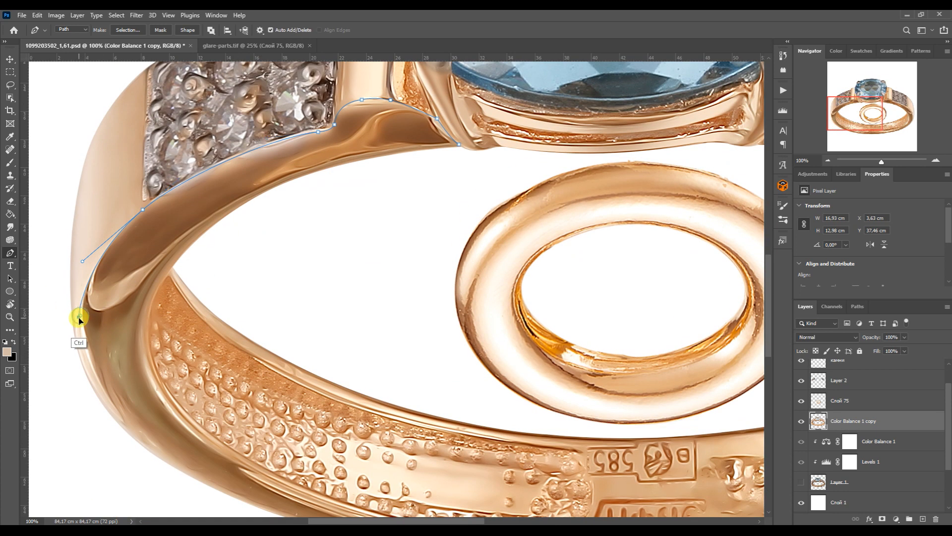
Continue the path around the shank's lower-left outer edge, adding an anchor to fit the curve
mouse_move(133, 437)
mouse_down()
mouse_move(71, 384)
mouse_move(135, 438)
mouse_up()
scroll(181, 470, down, 3)
click(515, 443)
drag(181, 352, 278, 430)
click(305, 404)
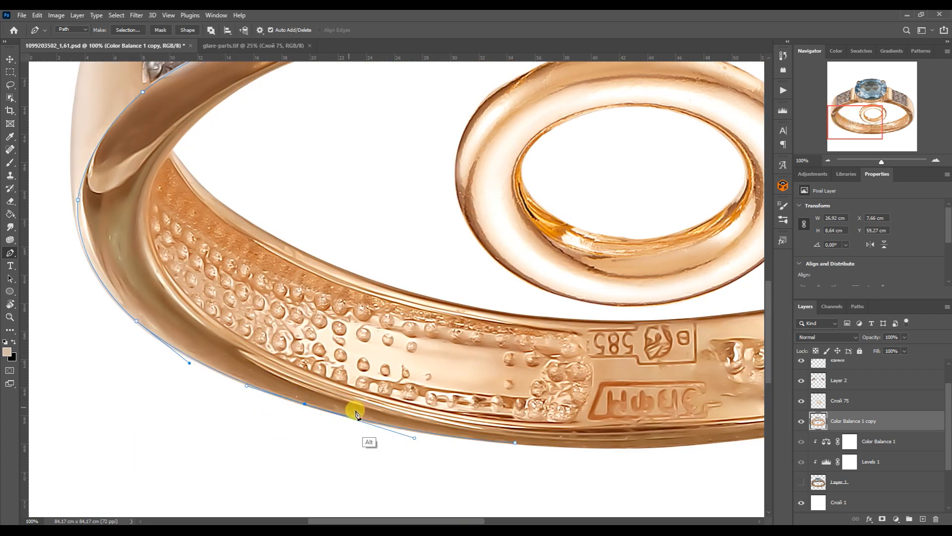
Extend the path along the shank's bottom edge, load the ring layer's outline as a selection, and refine the curve to it
click(515, 443)
drag(599, 448, 273, 389)
click(690, 320)
drag(188, 383, 362, 401)
ctrl+click(819, 420)
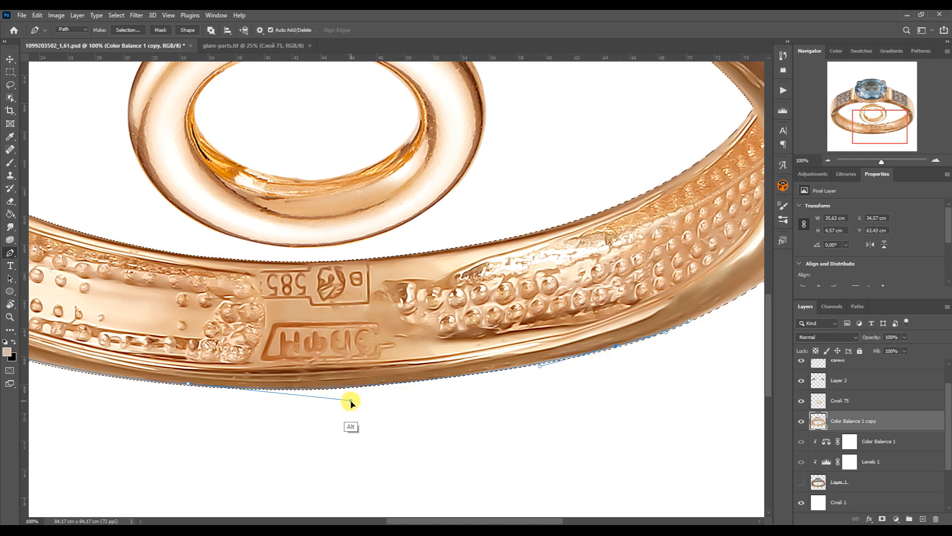
click(316, 388)
drag(560, 360, 584, 354)
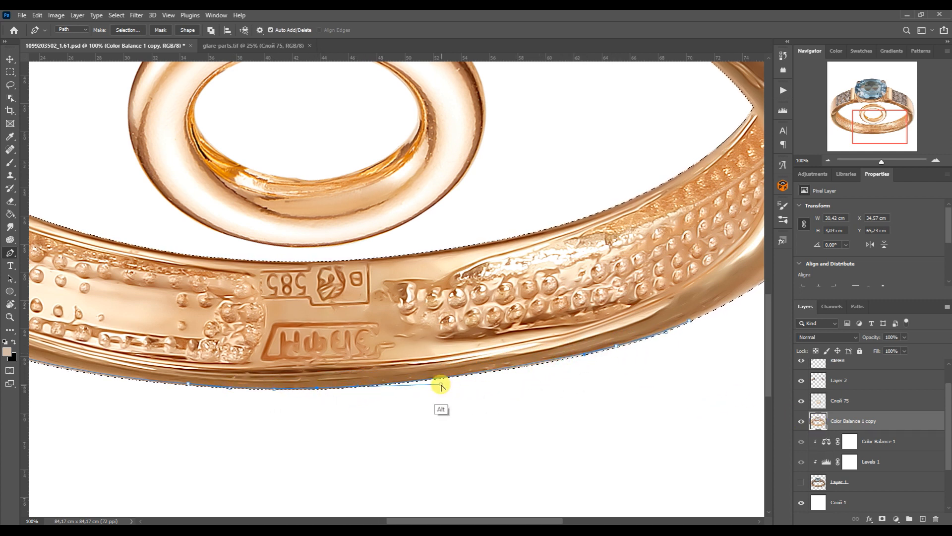
Extend the path up the shank's lower-right outer edge and add anchors to fit the curve
click(689, 320)
click(889, 120)
click(713, 215)
drag(613, 377, 760, 323)
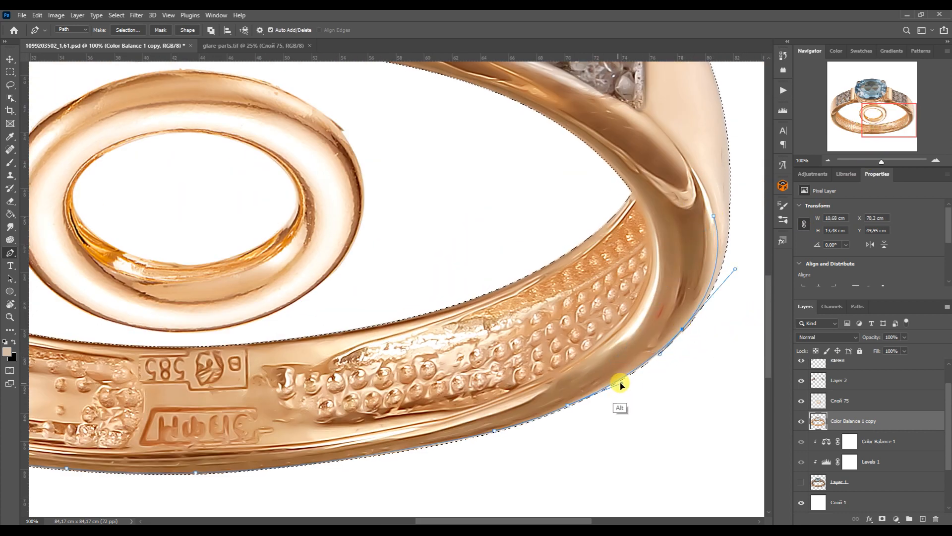
click(615, 385)
click(713, 213)
drag(712, 211, 706, 286)
Continue the path from the outer right side along the right pavé's lower edge to the gold bar
click(650, 243)
click(632, 237)
drag(650, 243, 498, 167)
click(453, 169)
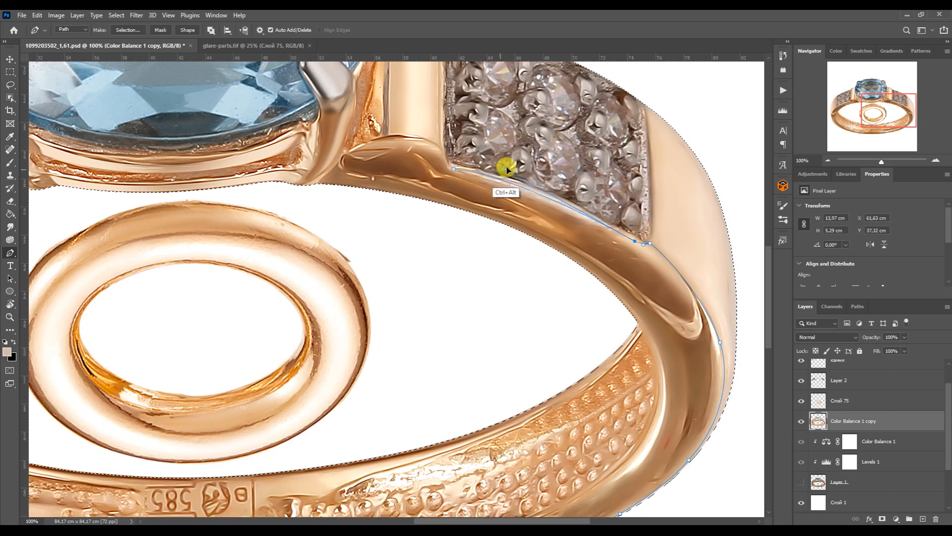
mouse_move(888, 117)
mouse_down()
mouse_move(878, 116)
mouse_move(888, 115)
mouse_up()
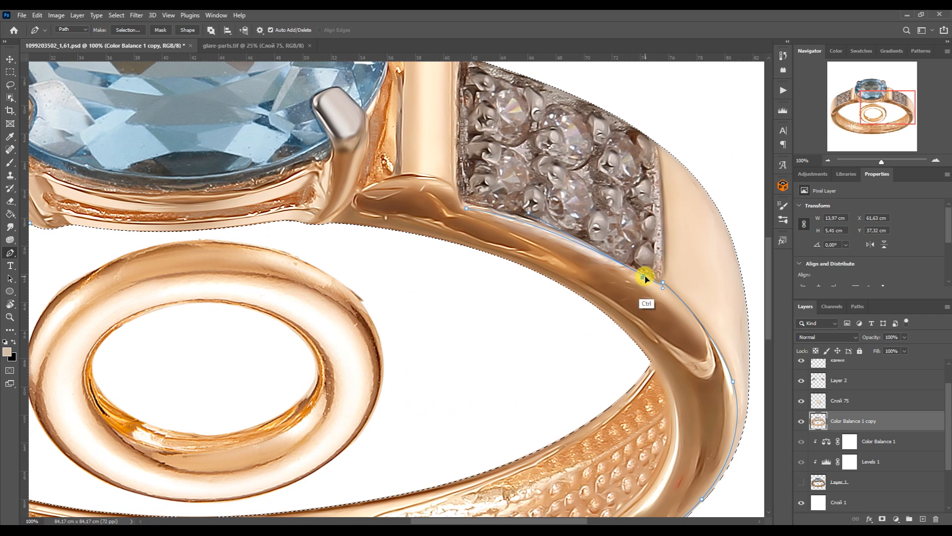
Curve the path over the shank's end below the right gold bar and down to the lower-right prong's base
click(459, 202)
drag(470, 207, 421, 173)
click(421, 175)
click(355, 193)
drag(384, 171, 350, 222)
click(329, 222)
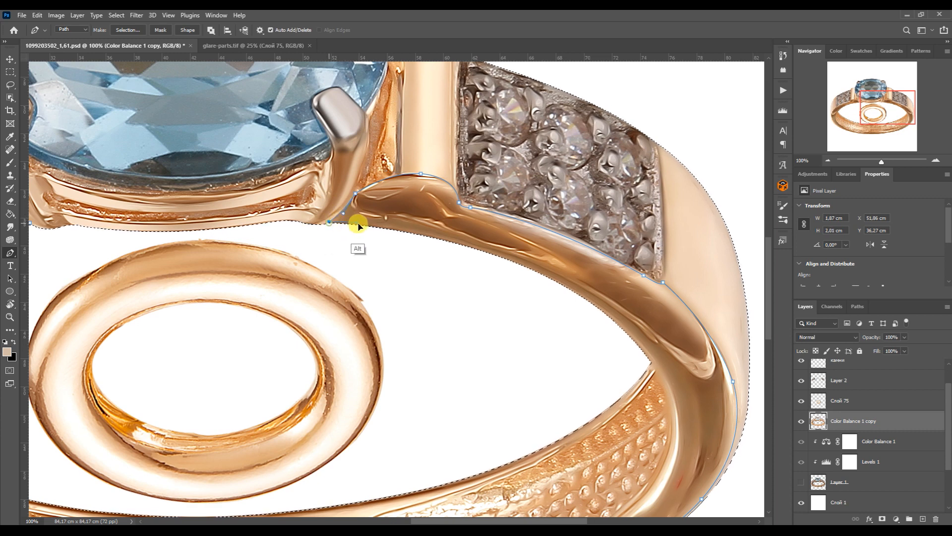
Trace the path back along the upper-right edge of the ring's opening and refine its anchors to the rim
drag(626, 329, 530, 234)
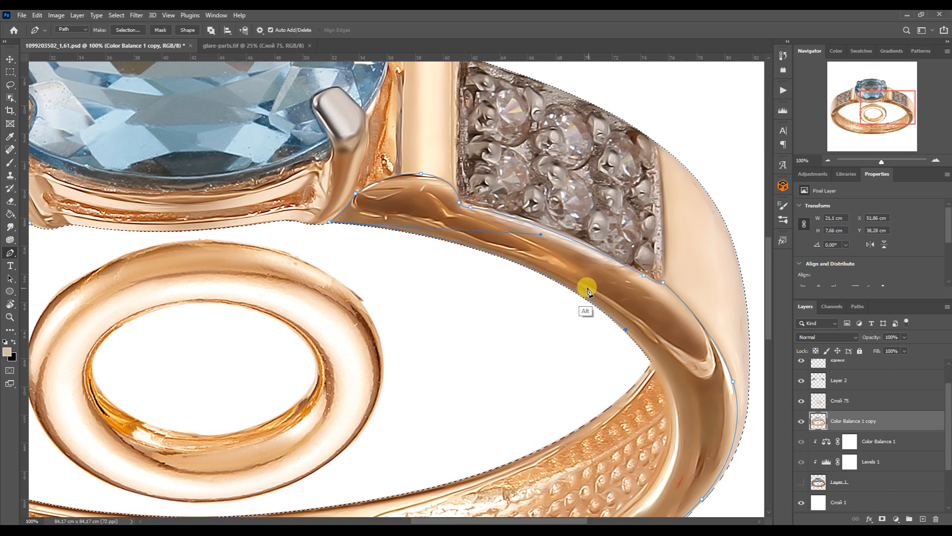
alt+click(553, 279)
drag(627, 330, 642, 342)
drag(610, 305, 613, 307)
drag(641, 343, 660, 373)
Continue the path down the inner rim beside the beaded right wall and adjust its curve
drag(869, 104, 872, 116)
click(381, 444)
drag(641, 209, 761, 389)
click(590, 368)
drag(678, 270, 681, 260)
Carry the path along the bottom inner rim to the left beaded wall and add anchors to fit the curve
drag(868, 117, 853, 128)
click(440, 321)
scroll(498, 316, down, 1)
click(130, 273)
drag(469, 358, 273, 402)
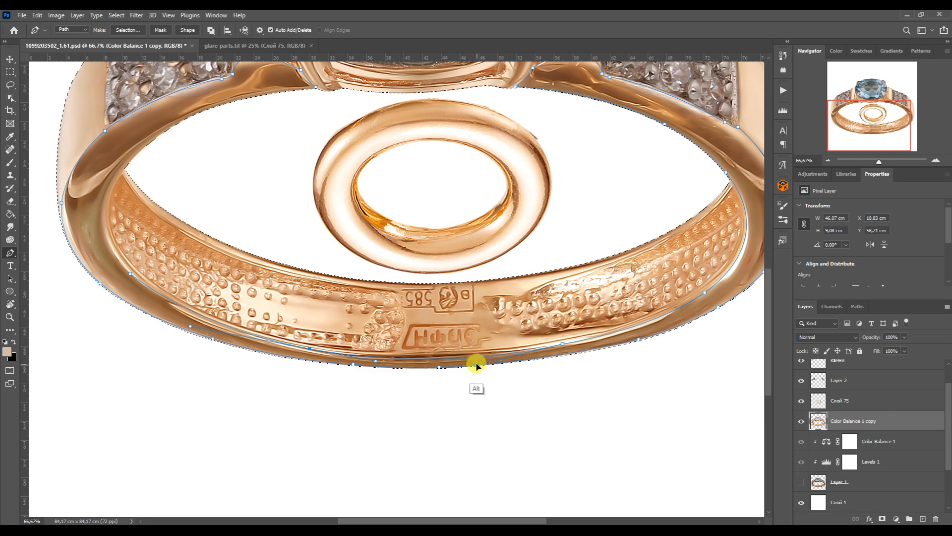
click(500, 354)
click(625, 329)
click(562, 343)
Carry the path up the left inner rim and along the opening's upper-left edge, fitting its anchors to the rim
click(819, 124)
click(130, 296)
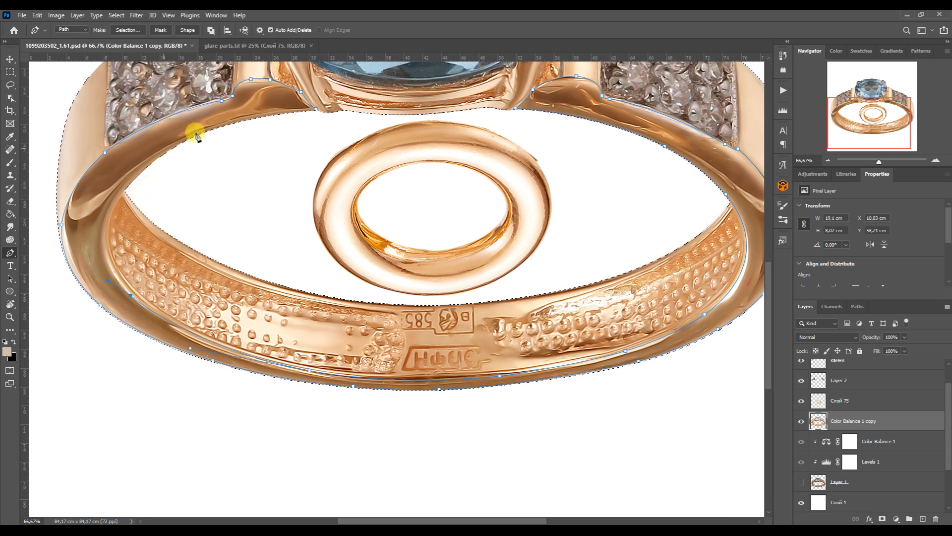
click(166, 149)
drag(109, 219, 103, 240)
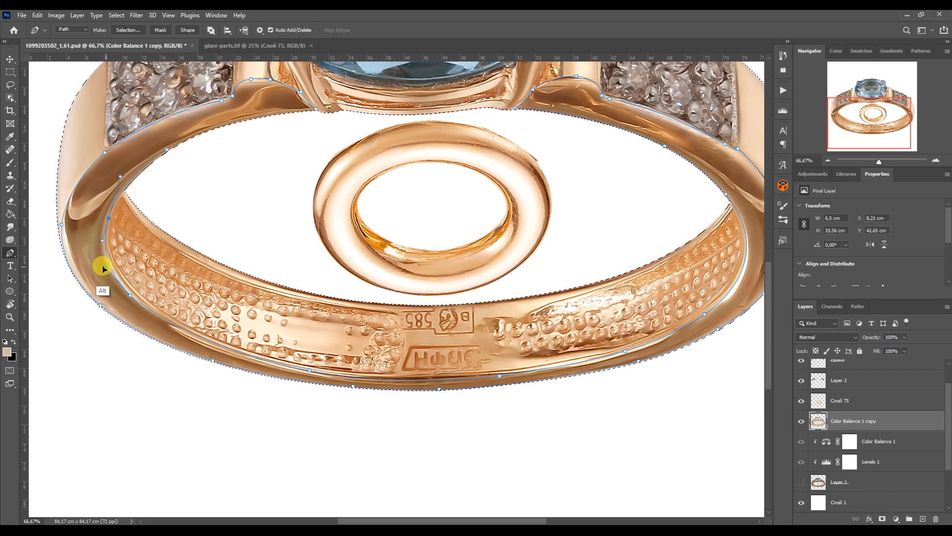
drag(166, 149, 159, 155)
drag(121, 177, 120, 181)
drag(236, 127, 274, 124)
drag(193, 134, 172, 142)
click(130, 181)
click(159, 157)
Load the shank path as a selection and copy that front face of Color Balance 1 copy onto a new layer
click(857, 307)
ctrl+alt+shift+click(803, 341)
click(805, 307)
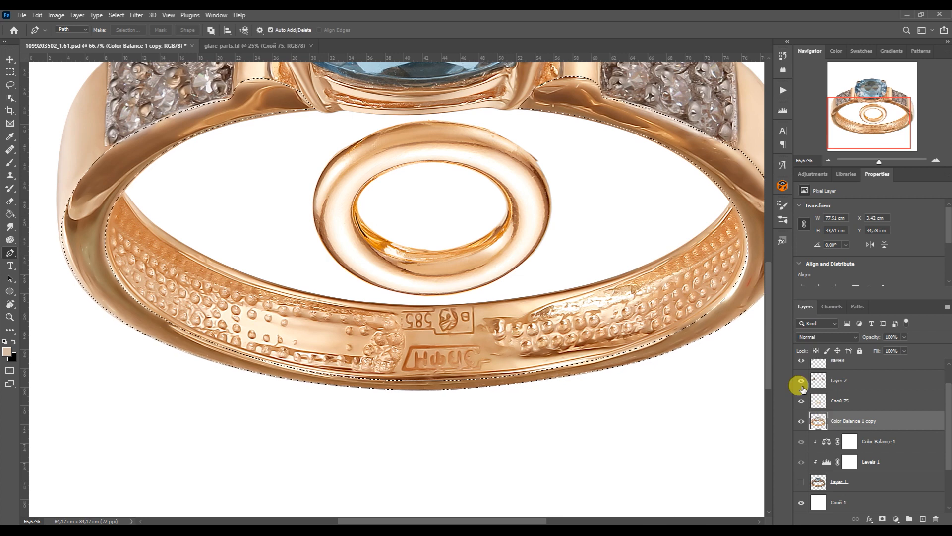
key(ctrl+j)
Enlarge the glossy oval ring part to cover the whole shank and clip it to the copied shank layer
key(v)
drag(485, 163, 489, 265)
key(ctrl+minus)
key(ctrl+minus)
key(ctrl+t)
drag(416, 256, 418, 162)
drag(540, 253, 596, 254)
drag(292, 252, 221, 255)
key(Return)
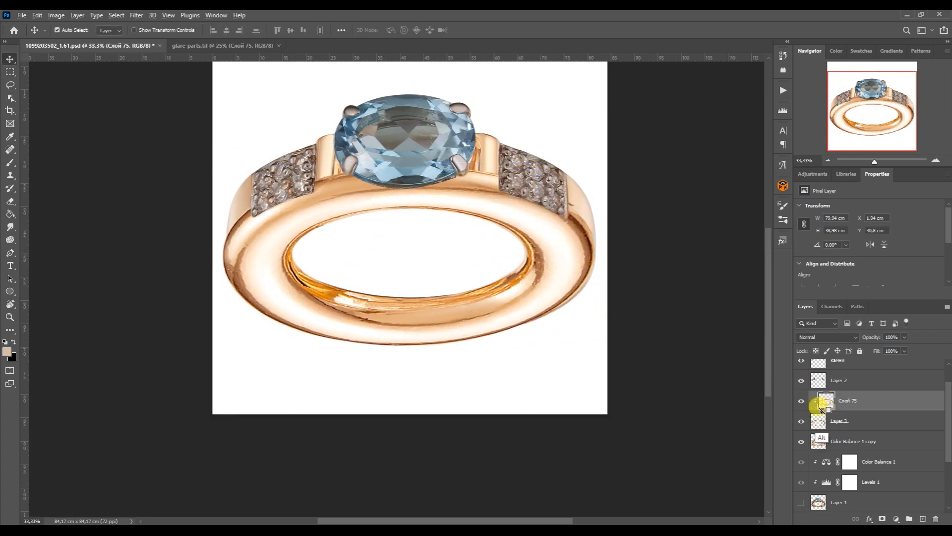
alt+click(819, 410)
Warp the clipped glare ring outward at its corners and edges so its highlights follow the shank's front face
key(ctrl+t)
right_click(563, 279)
click(599, 347)
drag(596, 286, 610, 301)
drag(597, 224, 591, 240)
drag(597, 164, 605, 153)
mouse_move(480, 152)
mouse_down()
mouse_move(486, 165)
mouse_move(477, 137)
mouse_up()
drag(221, 224, 171, 219)
drag(346, 164, 304, 110)
drag(477, 137, 480, 98)
drag(611, 301, 616, 302)
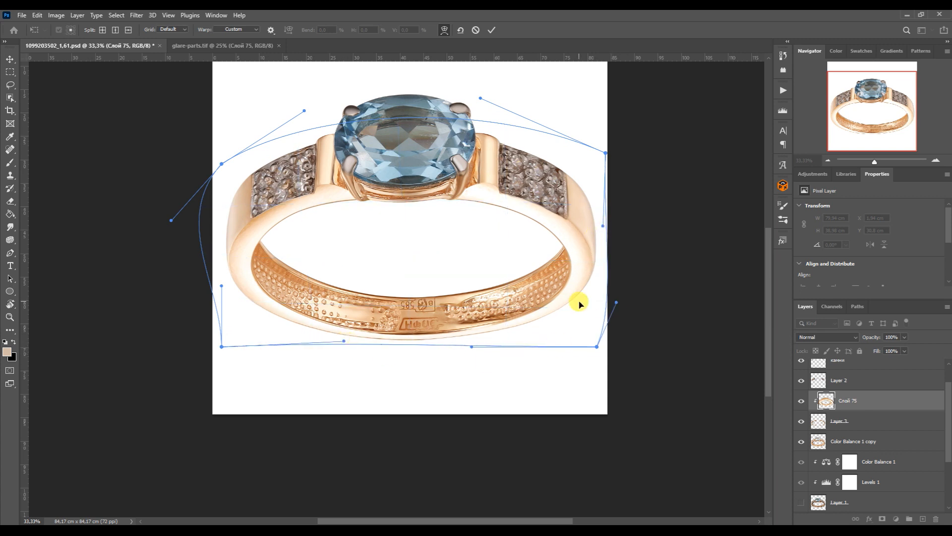
key(Return)
Run the Blur Metal MAX action on the clipped glare layer
click(783, 90)
click(719, 168)
click(712, 498)
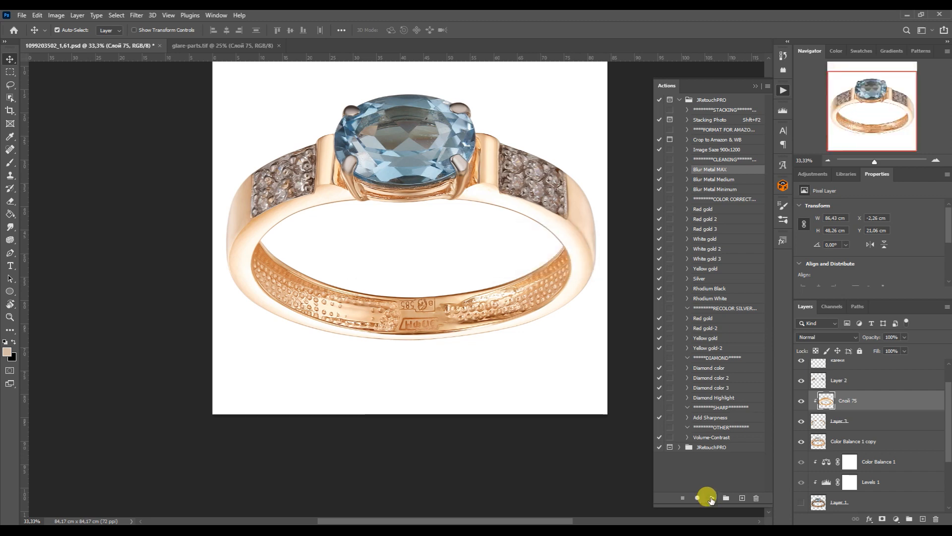
Fine-tune the clipped glare ring's fit on the shank with a second warp
click(936, 160)
drag(889, 124, 889, 104)
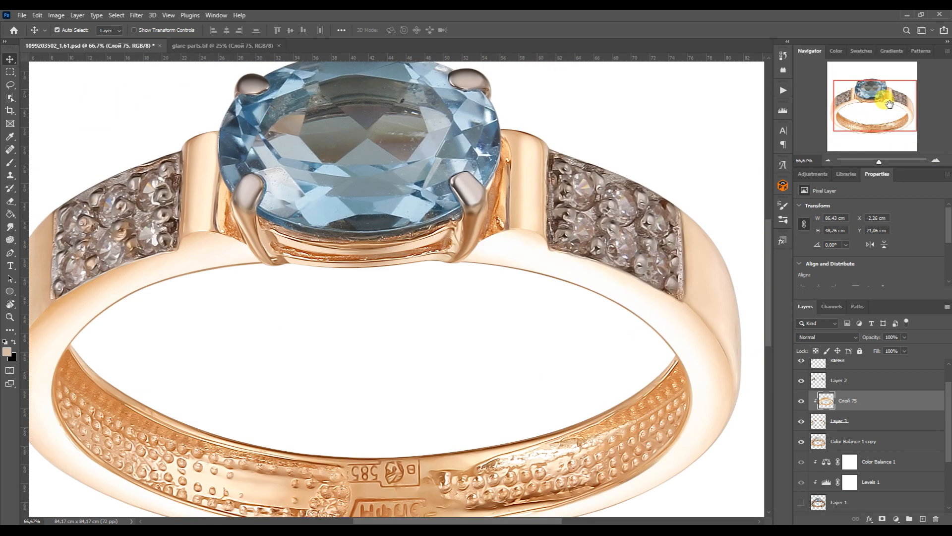
key(ctrl+t)
right_click(489, 211)
click(516, 275)
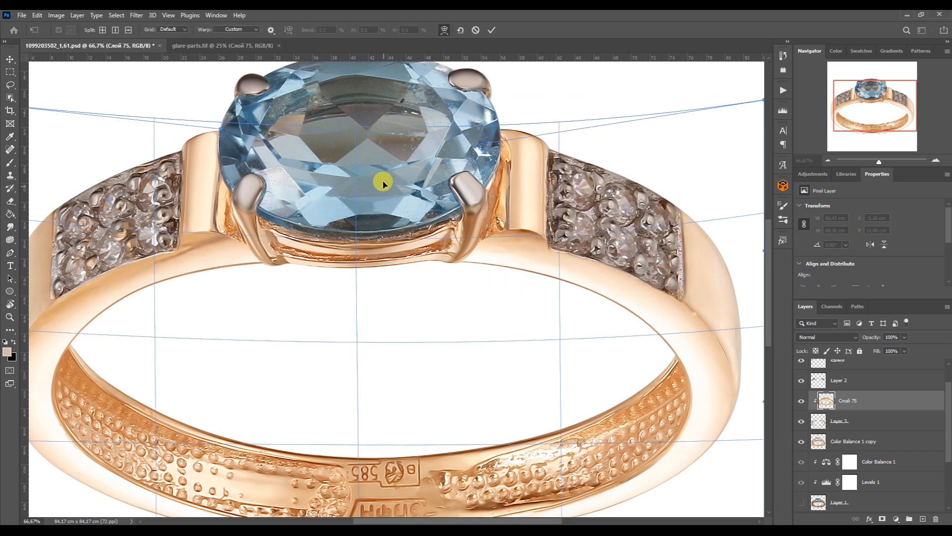
key(Return)
Smooth the clipped glare layer with a larger brush and gold tones sampled from the ring, and clear the selection
key(b)
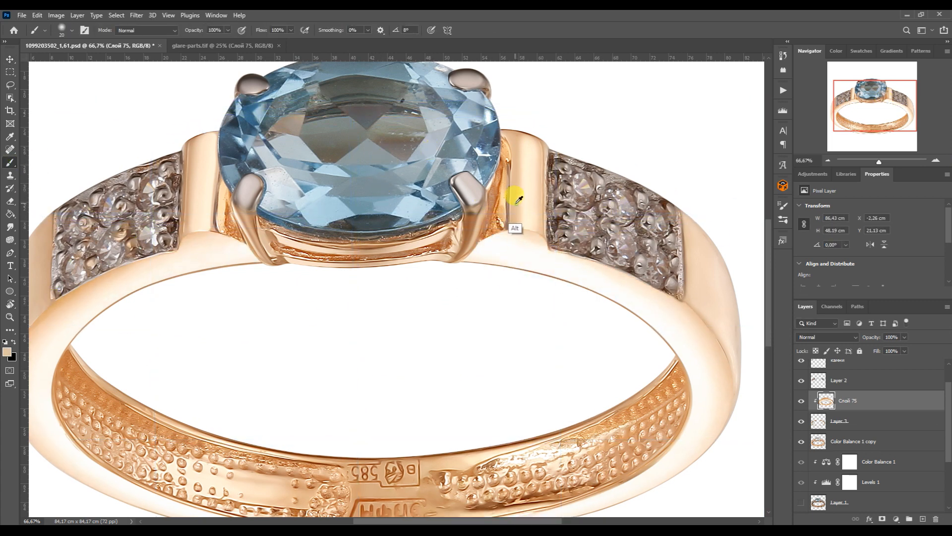
key(bracketright)
key(bracketright)
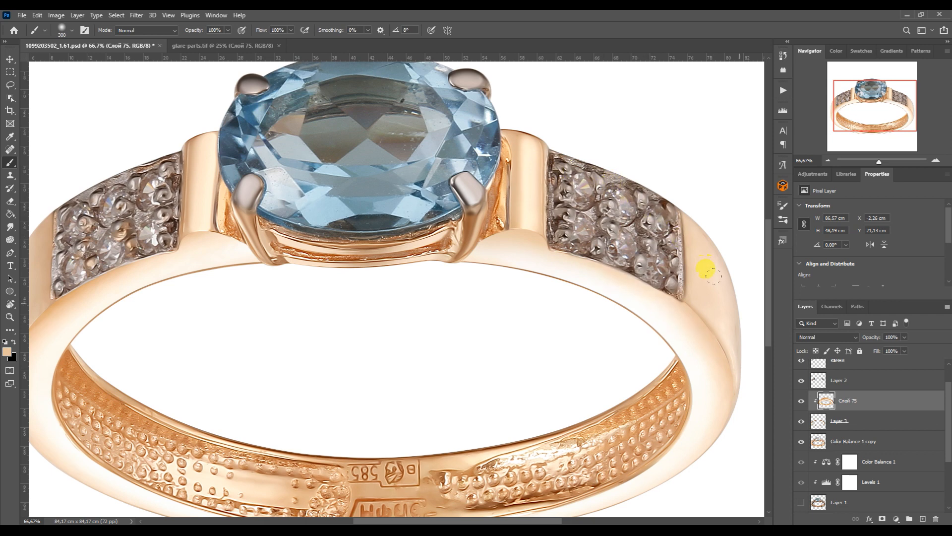
scroll(644, 317, down, 5)
scroll(640, 74, up, 3)
key(bracketleft)
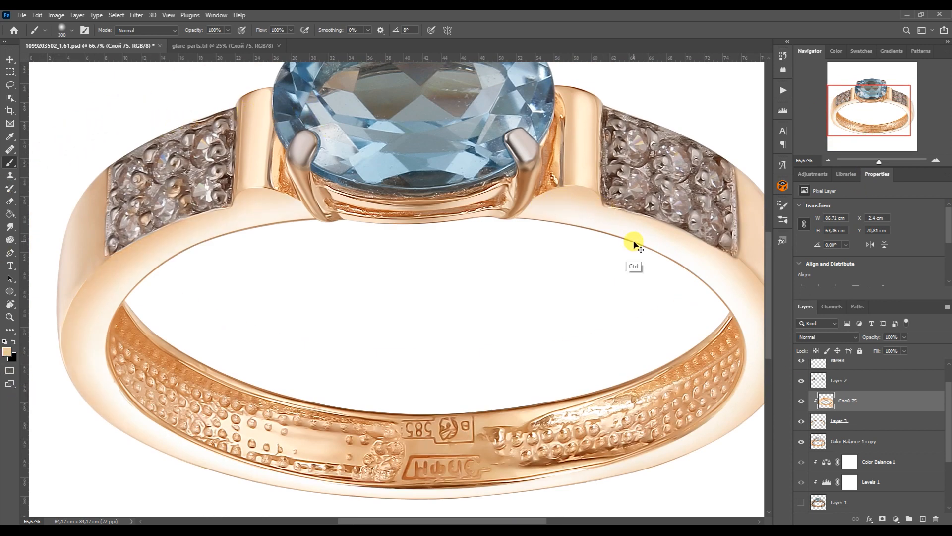
key(ctrl+d)
Draw closed paths around the plain gold shoulders outside the left and right diamond panels
key(p)
scroll(609, 220, down, 1)
drag(423, 520, 384, 521)
click(199, 326)
click(245, 159)
drag(199, 325, 185, 189)
drag(245, 243, 243, 236)
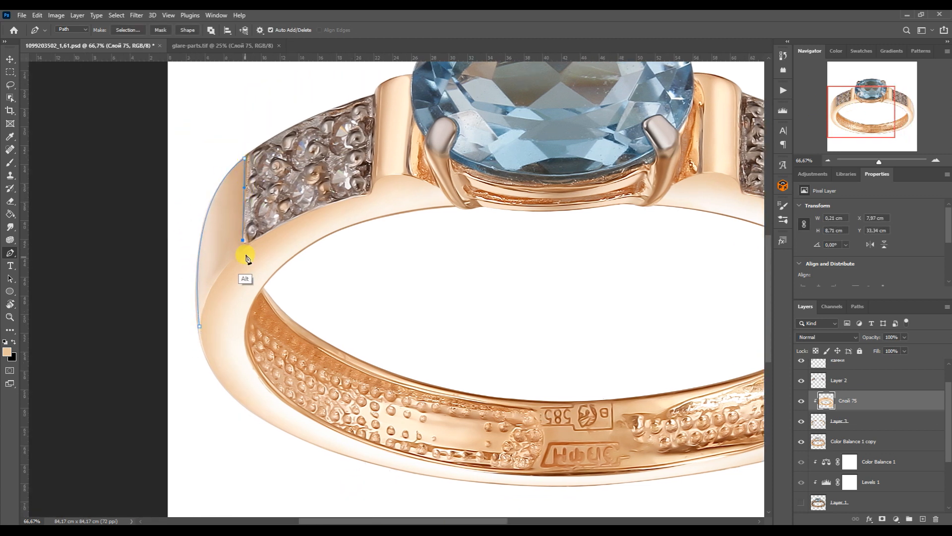
click(199, 325)
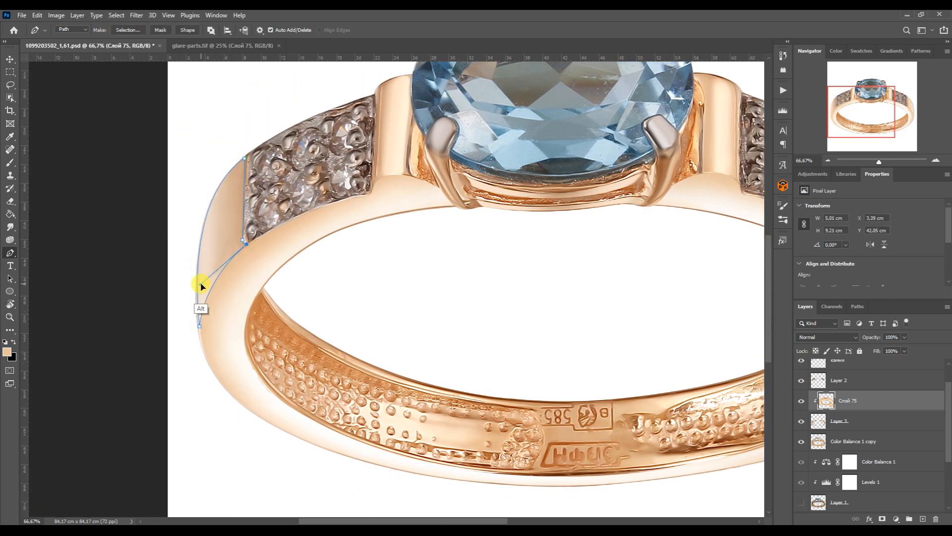
drag(205, 285, 209, 284)
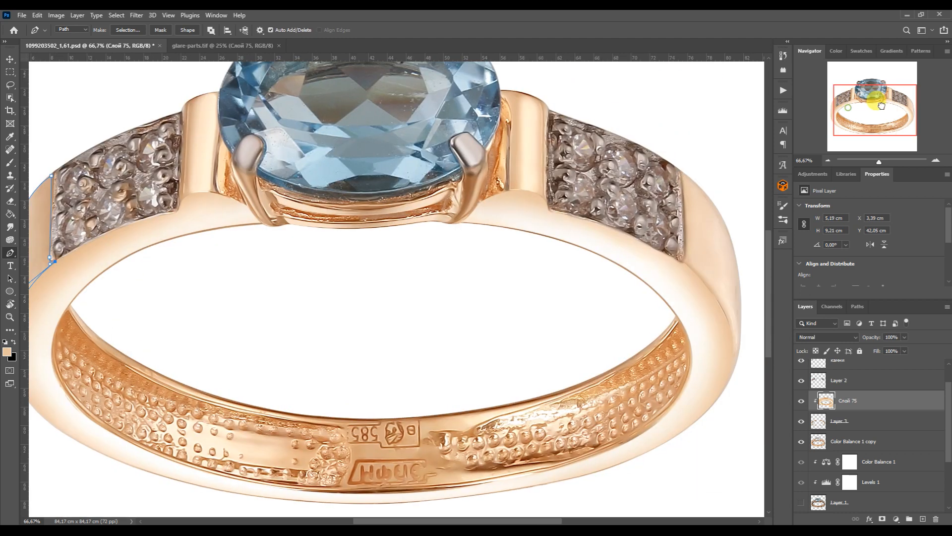
drag(494, 521, 541, 521)
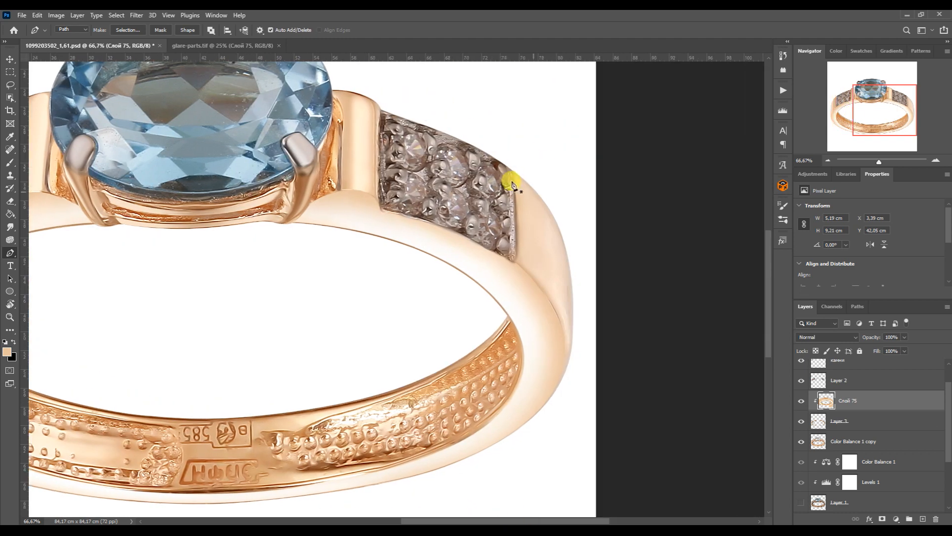
drag(570, 358, 593, 227)
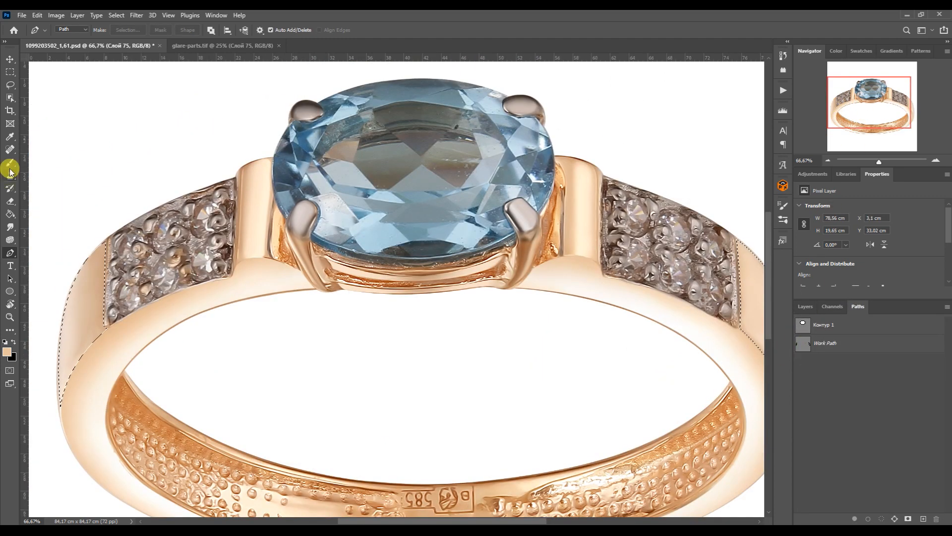
Brush light gold shading over both selected shoulders on a new layer above Слой 75 and deselect
click(10, 162)
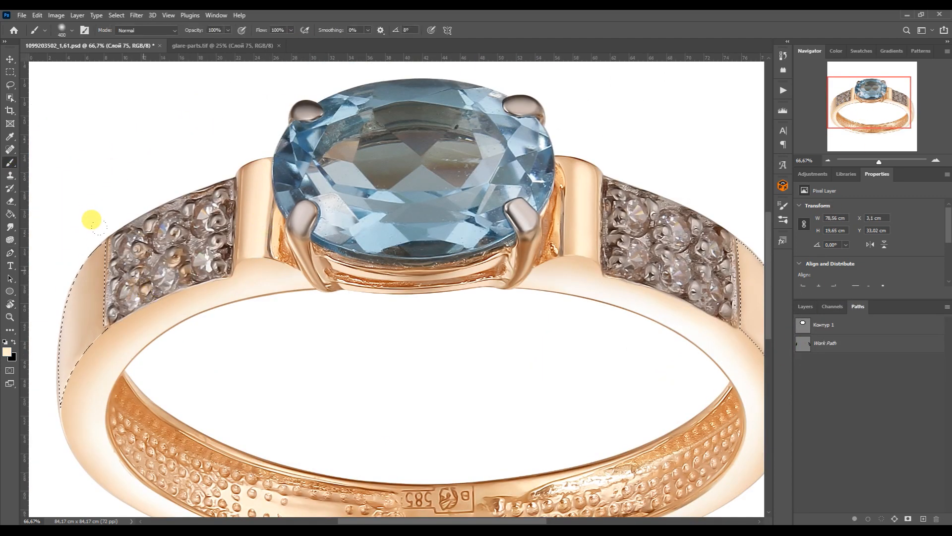
click(804, 306)
click(915, 514)
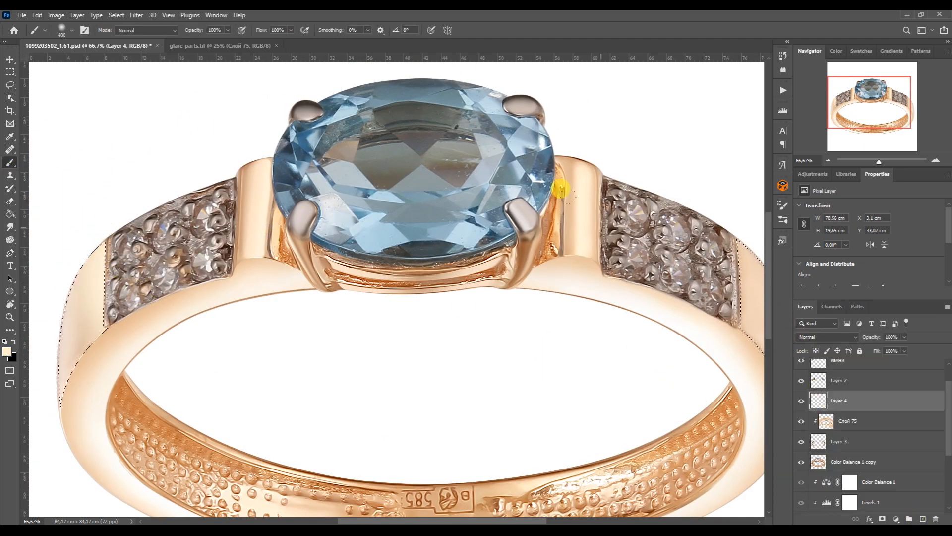
drag(46, 422, 23, 330)
drag(879, 93, 890, 103)
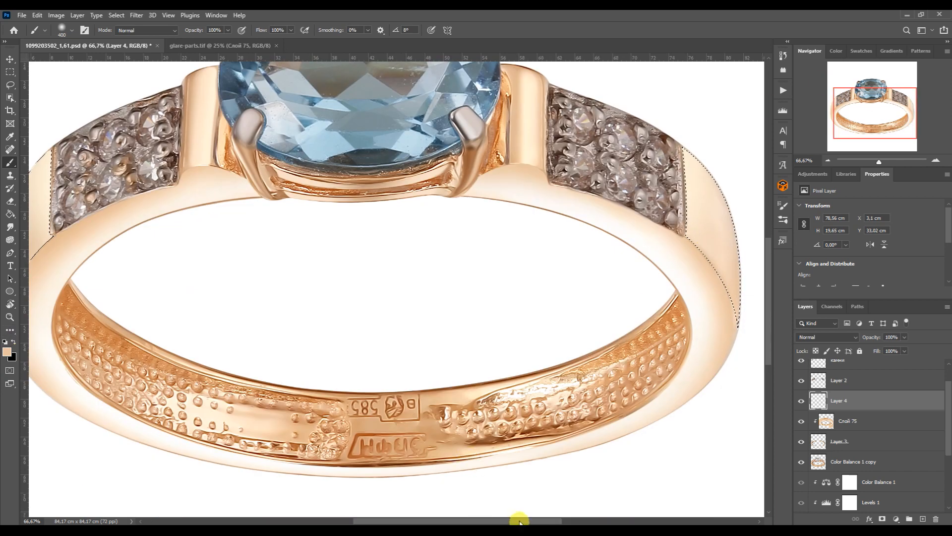
drag(519, 520, 549, 520)
mouse_move(885, 110)
mouse_down()
mouse_move(865, 110)
mouse_move(871, 118)
mouse_up()
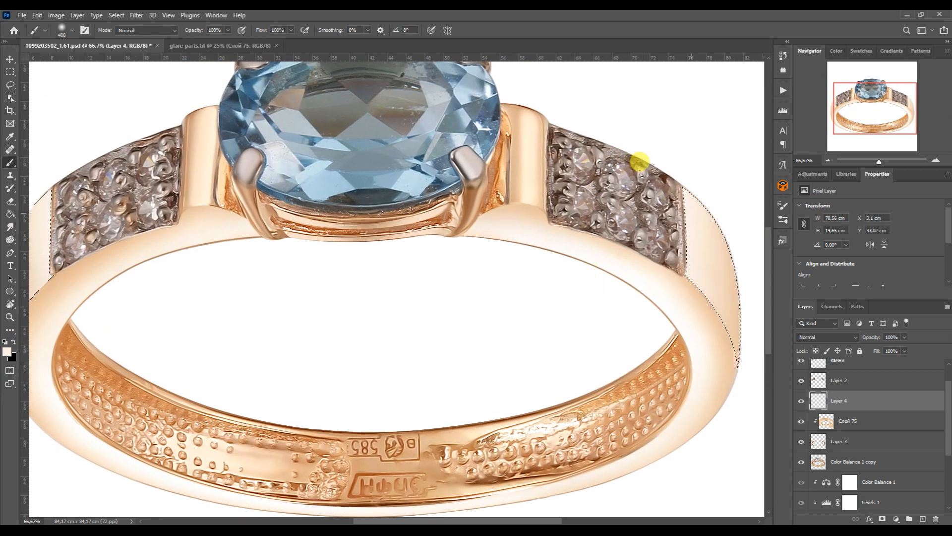
key(ctrl+d)
Trace a path along the inner band's upper edge from the left corner of the opening to the right corner
key(p)
click(71, 320)
mouse_move(405, 432)
mouse_down()
mouse_move(168, 446)
mouse_move(181, 454)
mouse_move(109, 378)
mouse_up()
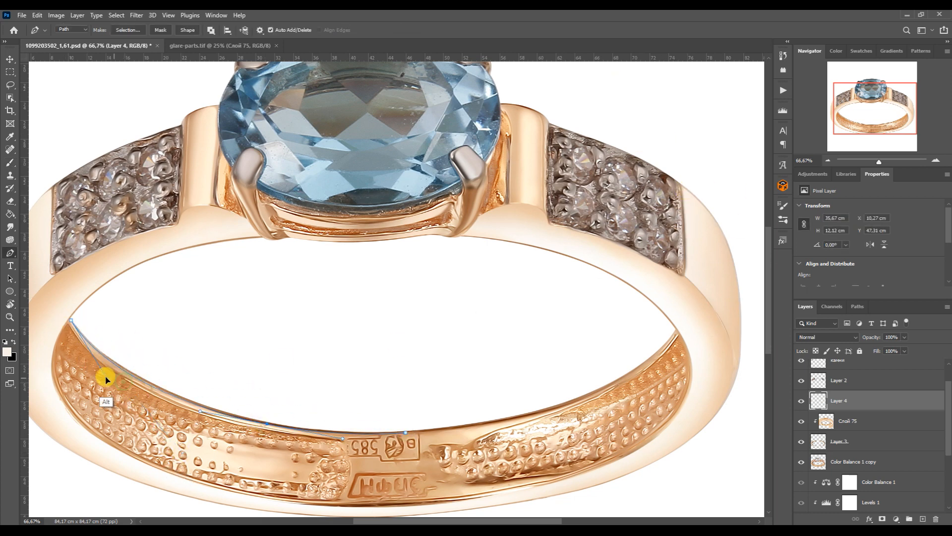
scroll(442, 430, down, 2)
click(675, 260)
drag(442, 359, 638, 345)
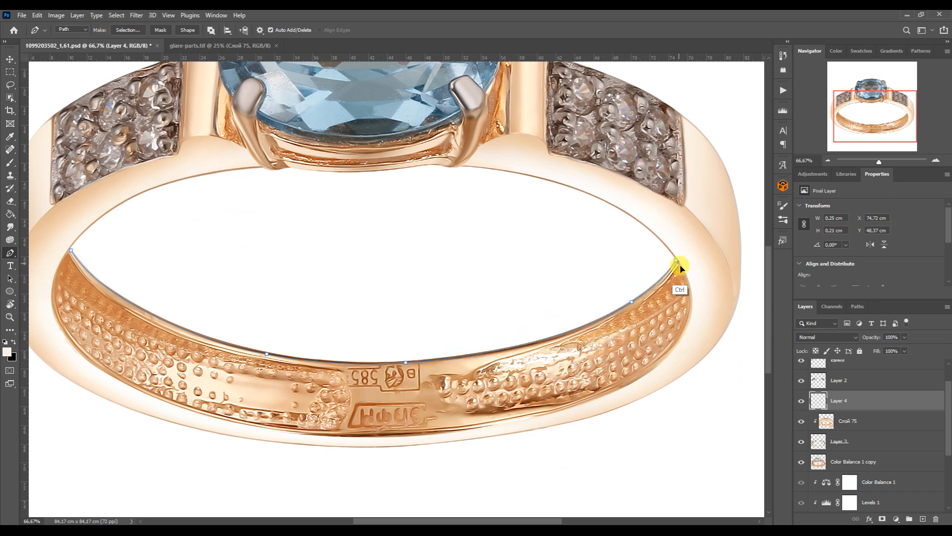
Lead the path around the top, inner end and underside of the right beaded panel back to the right wall
click(936, 161)
click(905, 117)
drag(626, 261, 564, 348)
drag(311, 412, 274, 411)
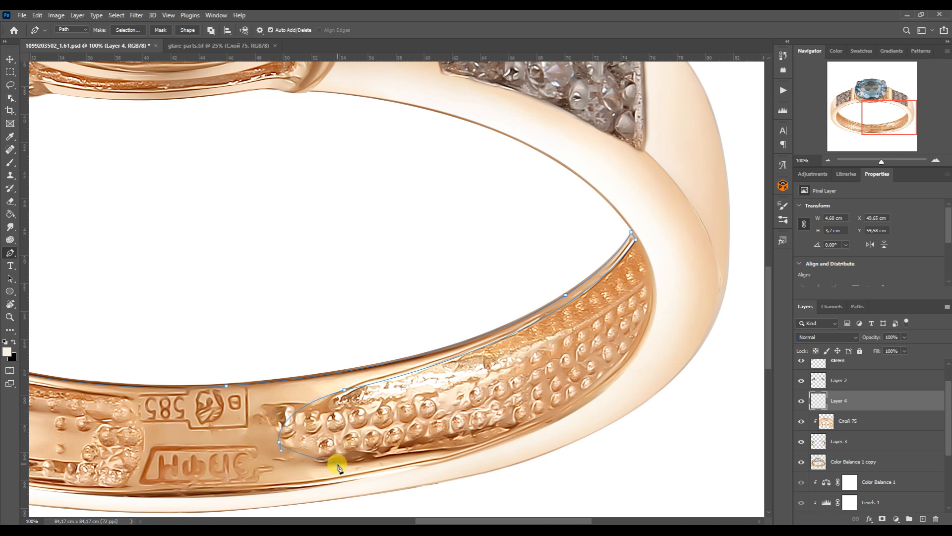
click(650, 269)
drag(385, 461, 681, 435)
click(601, 379)
alt+click(651, 269)
Curve the path down the right inner wall and along the bottom inner rim below the hallmark
drag(661, 326, 695, 484)
click(191, 497)
click(585, 405)
drag(889, 117, 879, 125)
drag(587, 393, 575, 397)
drag(331, 398, 255, 402)
Continue the path along the lower-left inner rim to the left wall and add anchors to fit the curve
drag(863, 124, 839, 122)
click(144, 209)
drag(580, 437, 87, 403)
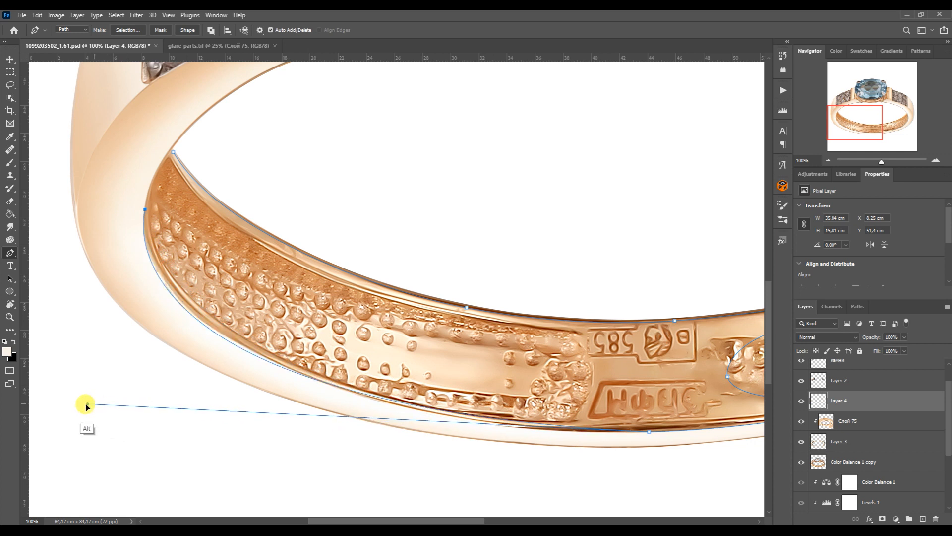
click(170, 294)
drag(398, 440, 400, 442)
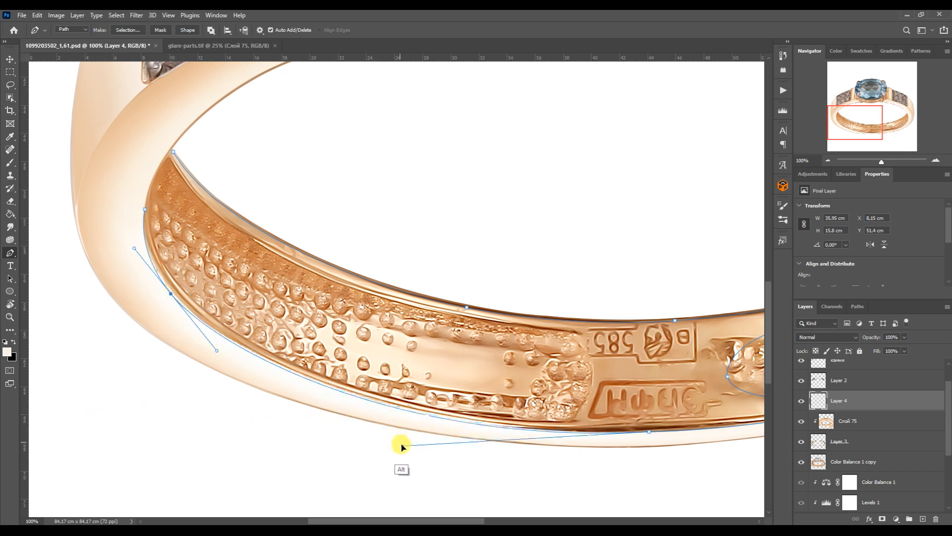
click(427, 413)
Outline the left beaded panel's underside, inner end and top with the path and close it at the left corner
drag(145, 209, 154, 285)
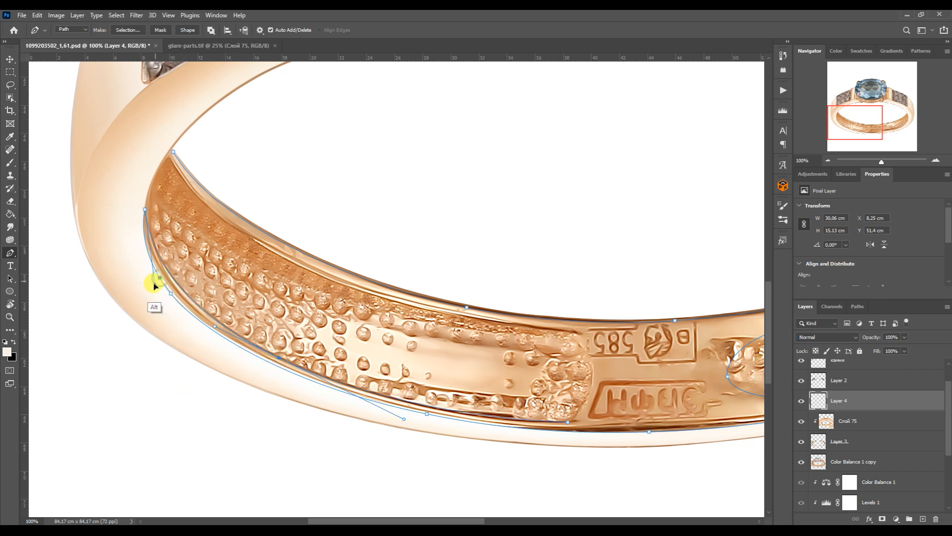
drag(404, 419, 444, 431)
drag(568, 422, 580, 421)
click(592, 380)
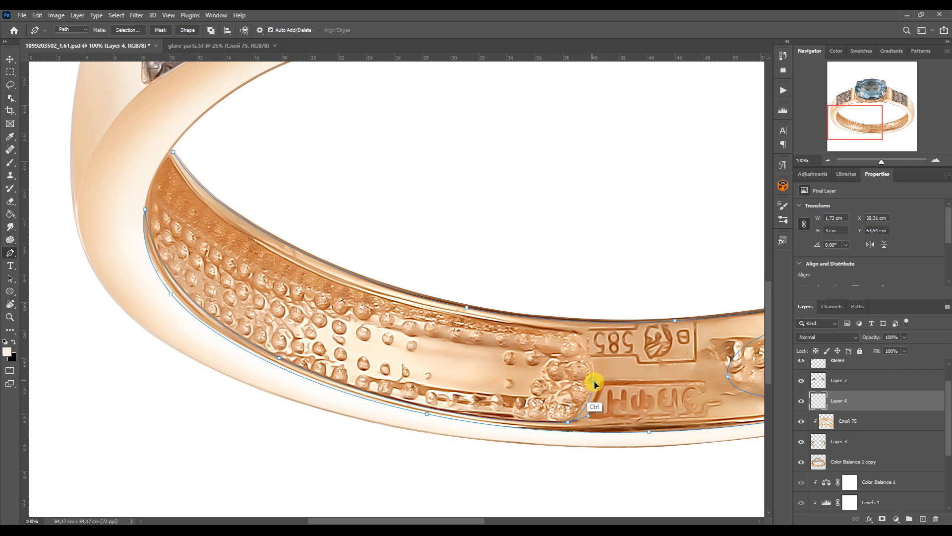
drag(593, 367, 581, 336)
click(170, 154)
drag(487, 319, 233, 301)
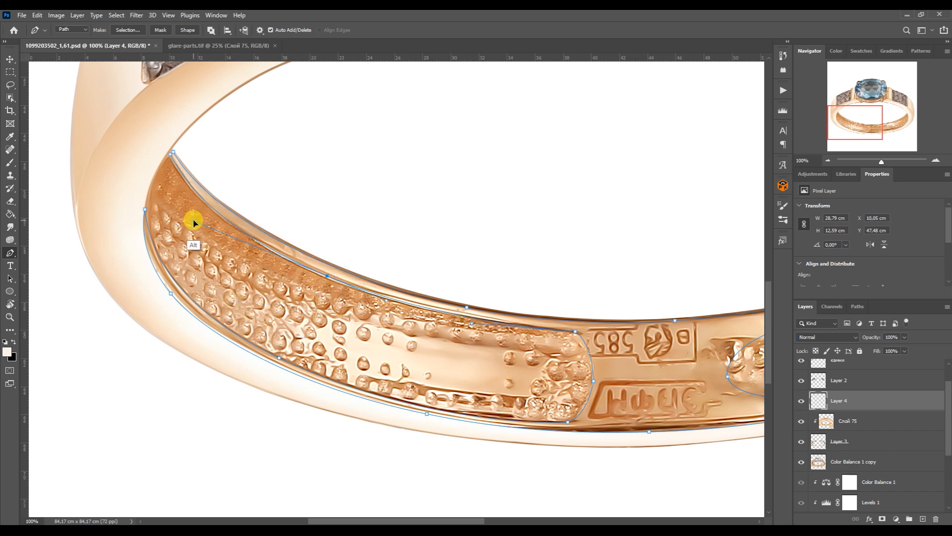
Load the inner band path as a selection and copy that area of Color Balance 1 copy onto a new layer
key(ctrl+minus)
key(ctrl+minus)
click(857, 307)
ctrl+click(802, 346)
click(806, 306)
click(816, 459)
key(ctrl+j)
Open ring shanks-4.tif and bring a gold shank part from it into the ring document
click(10, 59)
click(214, 44)
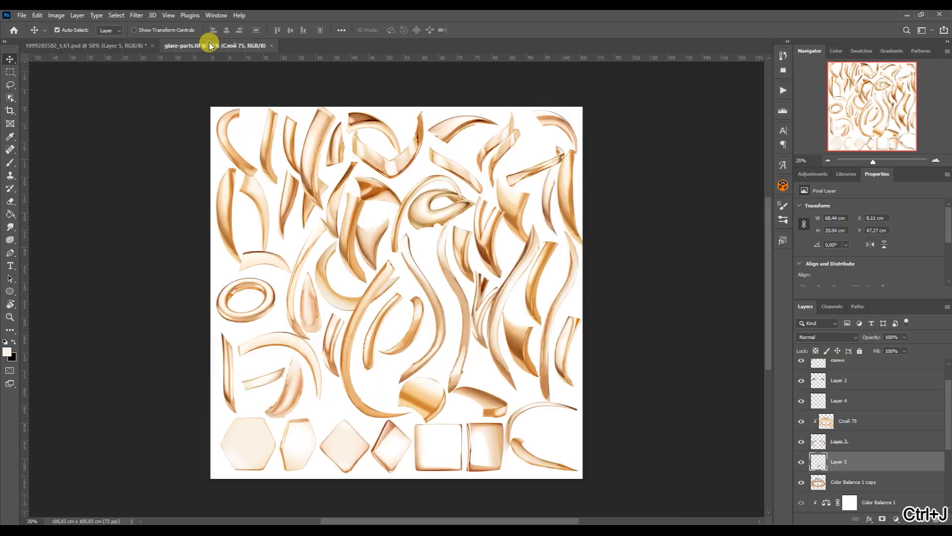
click(149, 530)
click(465, 222)
drag(450, 311, 480, 46)
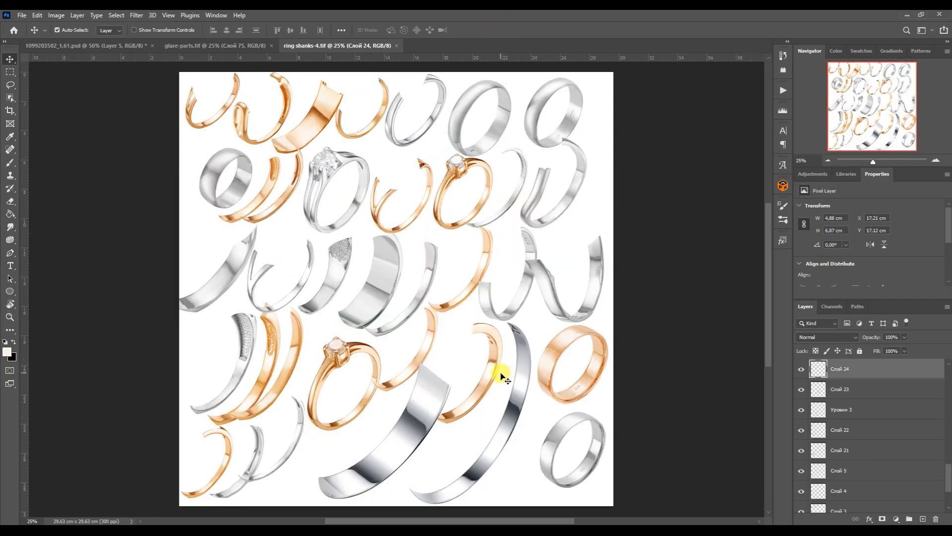
mouse_move(431, 332)
mouse_down()
mouse_move(436, 319)
mouse_move(322, 100)
mouse_move(214, 45)
mouse_move(432, 340)
mouse_up()
Rotate, reposition and widen the gold shank part so it lies across the inner band
key(ctrl+t)
drag(487, 231, 501, 330)
drag(439, 320, 449, 360)
drag(410, 257, 411, 229)
drag(402, 464, 400, 470)
drag(527, 350, 553, 350)
drag(481, 338, 611, 338)
double_click(406, 248)
Stretch the gold shank part to about 198% width, lower it over the inner band, and clip it to Layer 5
key(ctrl+t)
drag(272, 351, 158, 331)
drag(612, 337, 651, 330)
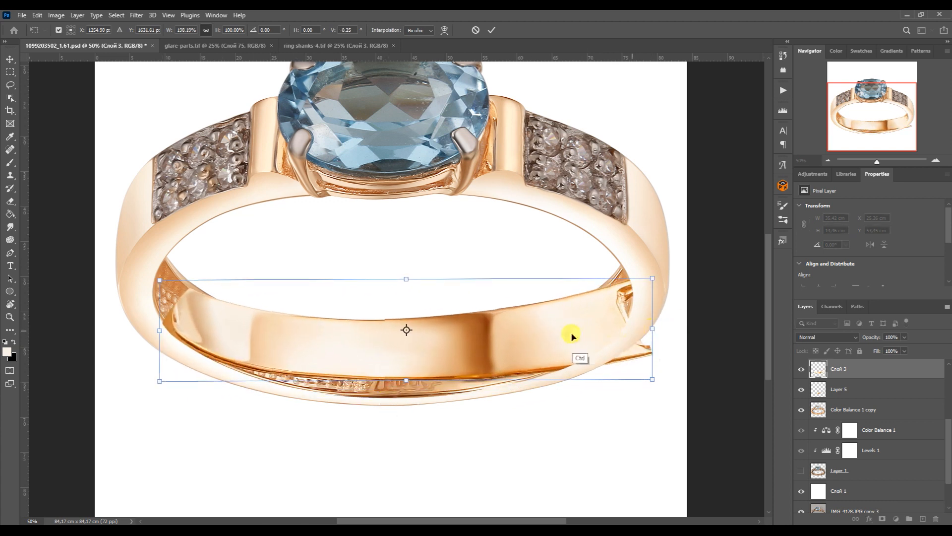
drag(159, 332, 134, 324)
drag(413, 346, 419, 368)
key(Return)
alt+click(822, 378)
Warp the clipped gold shank part by raising its ends so it follows the inner band's curve
key(ctrl+t)
right_click(614, 324)
click(634, 181)
drag(659, 301, 640, 245)
drag(659, 334, 711, 253)
drag(487, 400, 499, 395)
drag(415, 328, 416, 332)
drag(141, 300, 100, 179)
drag(140, 400, 149, 394)
drag(313, 399, 326, 421)
key(Return)
Add a new layer above Layer 4 and draw a path curve along the bottom inner rim from left to right
key(p)
drag(948, 430, 948, 387)
click(841, 405)
click(922, 519)
drag(204, 356, 397, 450)
drag(584, 358, 608, 344)
Shape and close a thin crescent path along the bottom inner rim, tapering at both ends
drag(397, 450, 433, 458)
click(428, 397)
drag(288, 393, 265, 392)
drag(537, 390, 563, 387)
drag(608, 344, 396, 456)
click(218, 356)
click(204, 356)
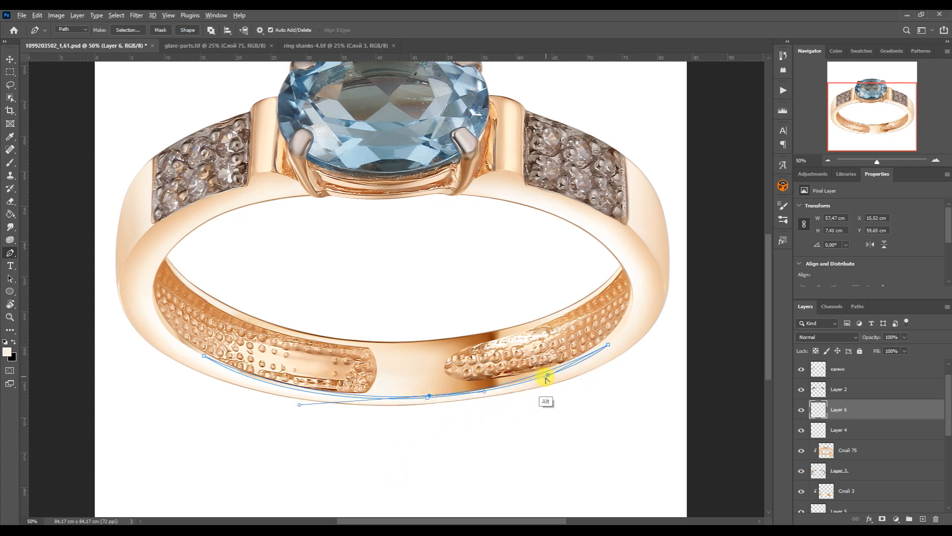
drag(297, 404, 286, 407)
Add narrow curved paths along the right and left shank edges, running down from the pavé corners
click(629, 224)
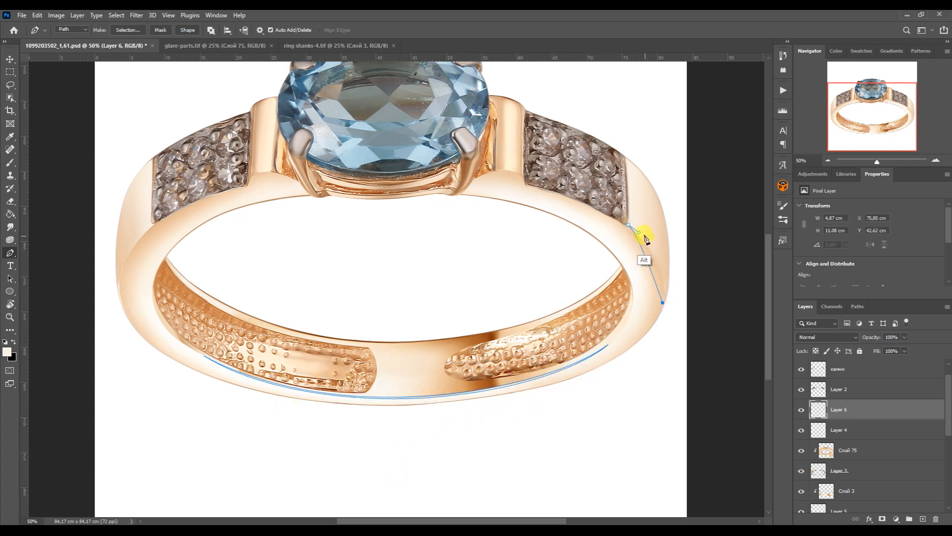
drag(663, 302, 675, 265)
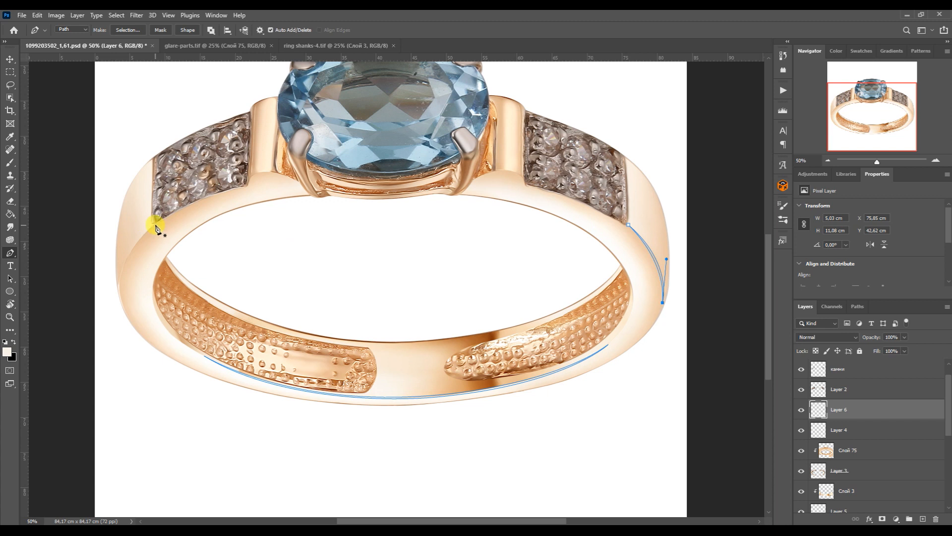
drag(120, 293, 113, 255)
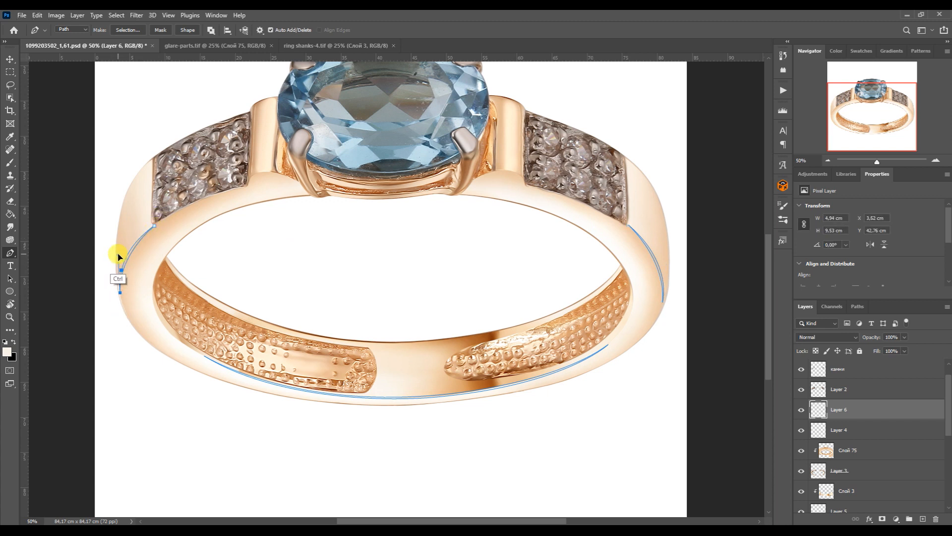
Load the paths as a selection and paint them on Layer 6 with a dark brown sampled from the ring
click(857, 307)
ctrl+click(803, 342)
click(10, 162)
alt+click(361, 329)
key(ctrl+d)
click(805, 307)
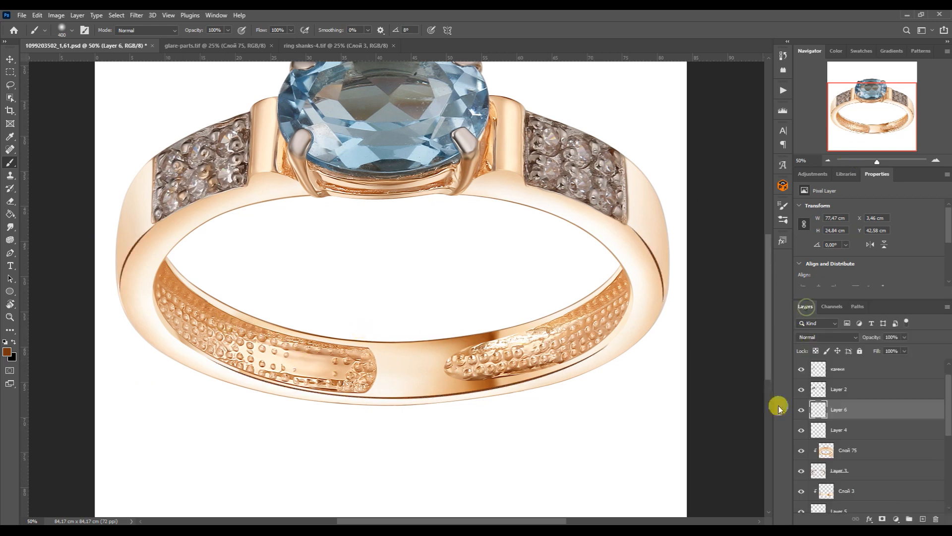
On the clipped Color Balance 1 copy 2 layer, paint a soft brown shadow along the inner band's upper edge
scroll(905, 446, down, 3)
click(825, 464)
click(935, 160)
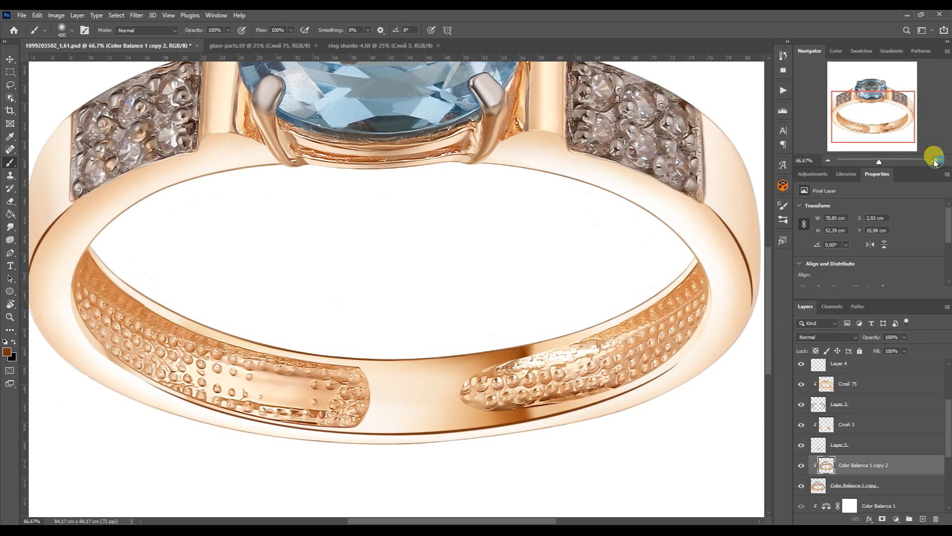
click(936, 160)
alt+click(542, 381)
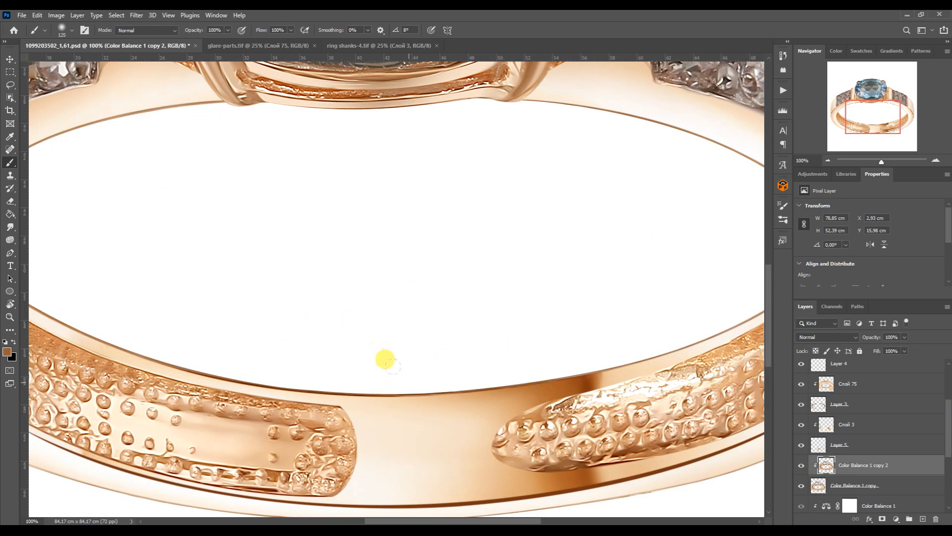
key(ctrl+z)
drag(878, 113, 860, 113)
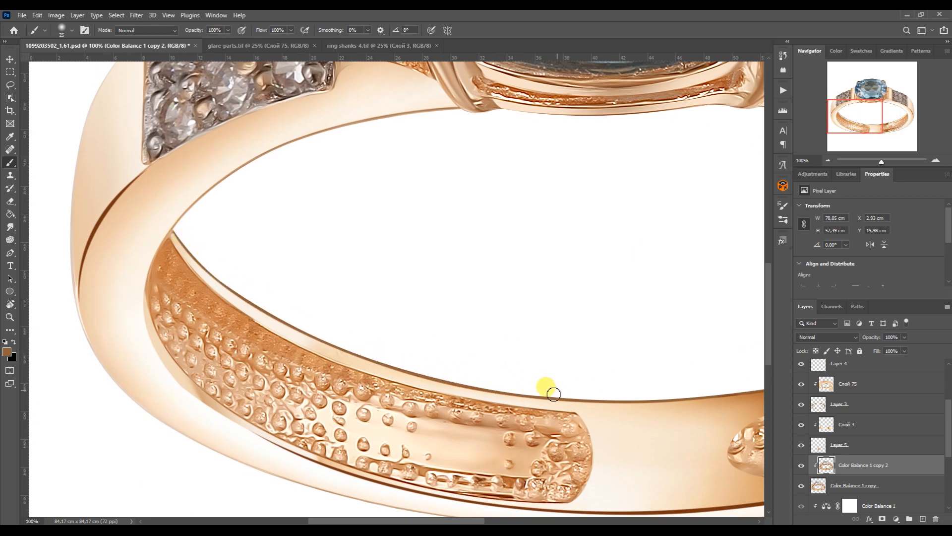
key(bracketright)
drag(594, 394, 383, 326)
drag(884, 126, 898, 119)
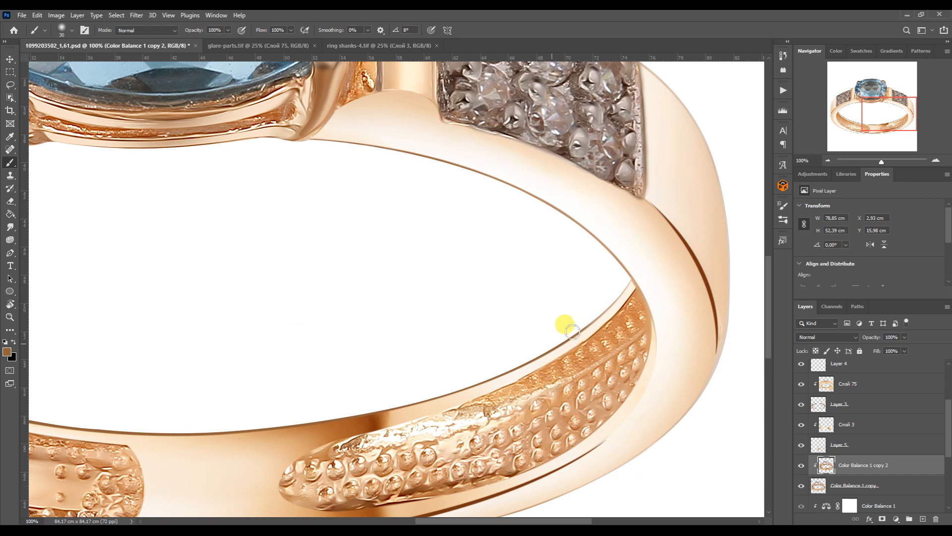
Paint the same soft brown shadow along the ring's lower outer edge from right to left
scroll(675, 223, down, 5)
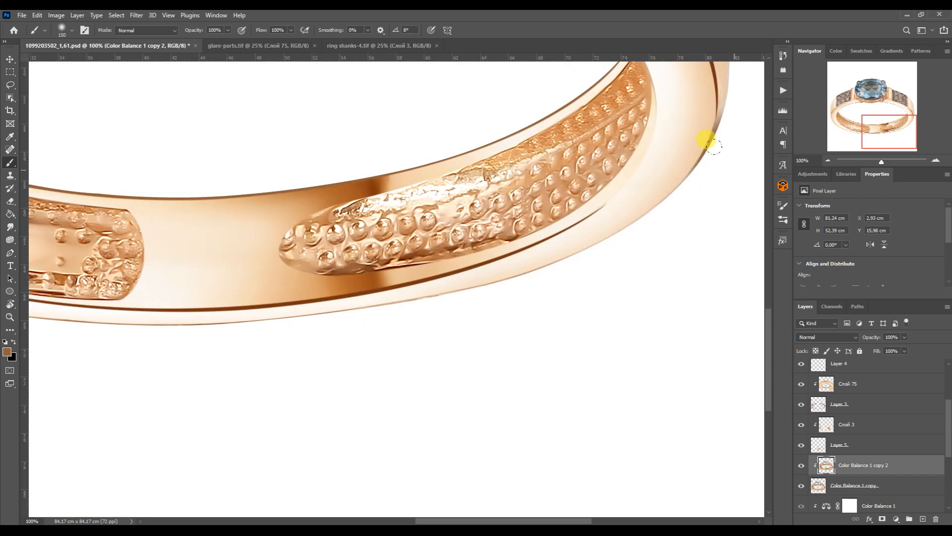
drag(368, 315, 50, 332)
click(865, 130)
drag(347, 346, 138, 300)
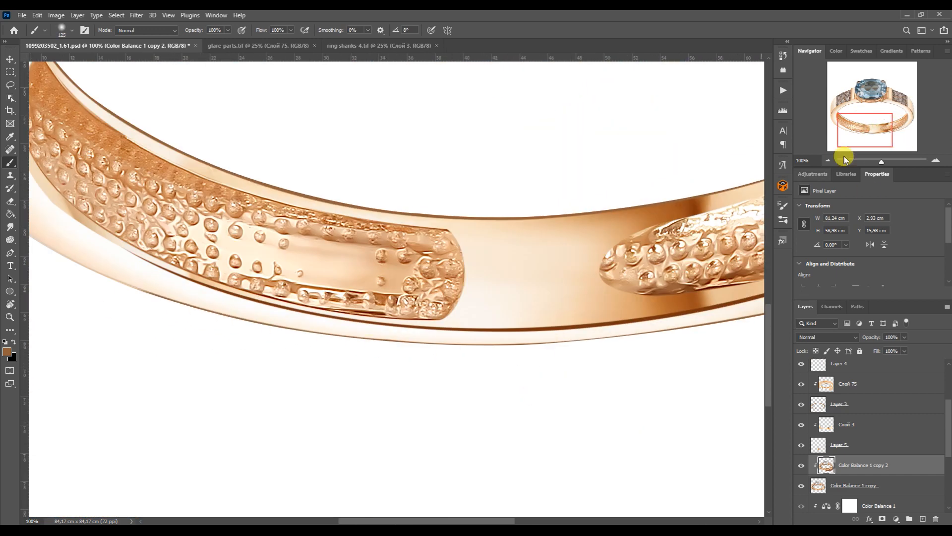
click(854, 118)
key(bracketright)
key(bracketright)
drag(278, 464, 49, 352)
Select Layer 2 with the pavé setting metal and run the Silver colour-correction action on it
double_click(827, 161)
mouse_move(870, 95)
mouse_down()
mouse_move(891, 78)
mouse_move(886, 84)
mouse_up()
click(10, 59)
click(218, 233)
drag(949, 389, 948, 371)
click(783, 90)
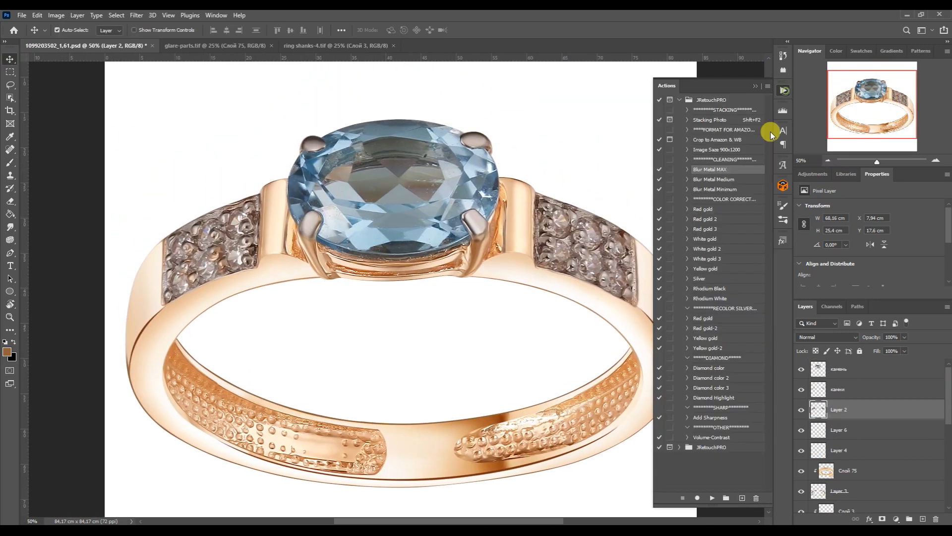
click(698, 279)
click(713, 497)
Clip the three new adjustment layers to Layer 2 and increase the metal's contrast by moving the Levels 2 highlight and shadow points inward
alt+click(821, 460)
alt+click(821, 439)
alt+click(821, 419)
click(827, 450)
drag(939, 279, 916, 278)
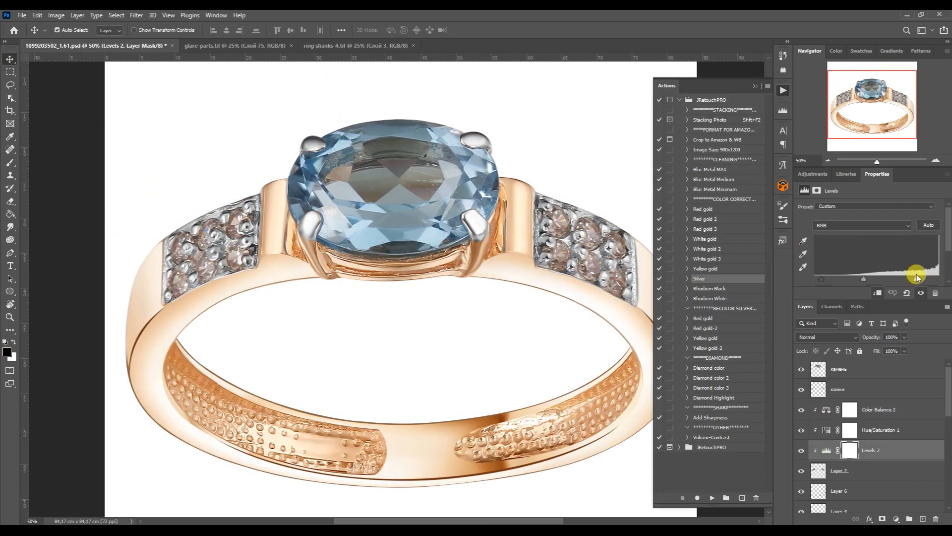
mouse_move(814, 279)
mouse_down()
mouse_move(838, 277)
mouse_move(829, 279)
mouse_up()
click(755, 86)
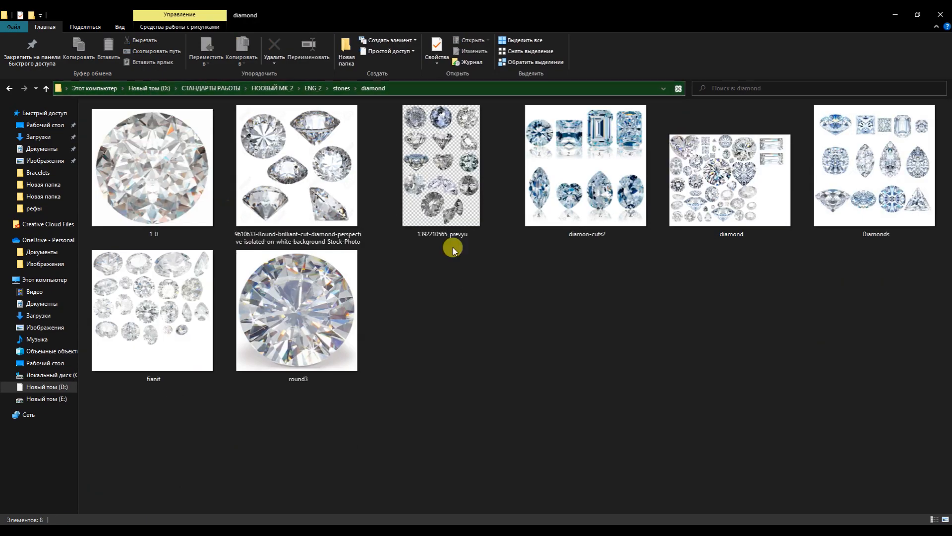
Open diamond.tif from the diamond folder in Photoshop and bring its oval diamond into the ring document above the камни layer
drag(723, 210, 300, 494)
drag(452, 205, 541, 50)
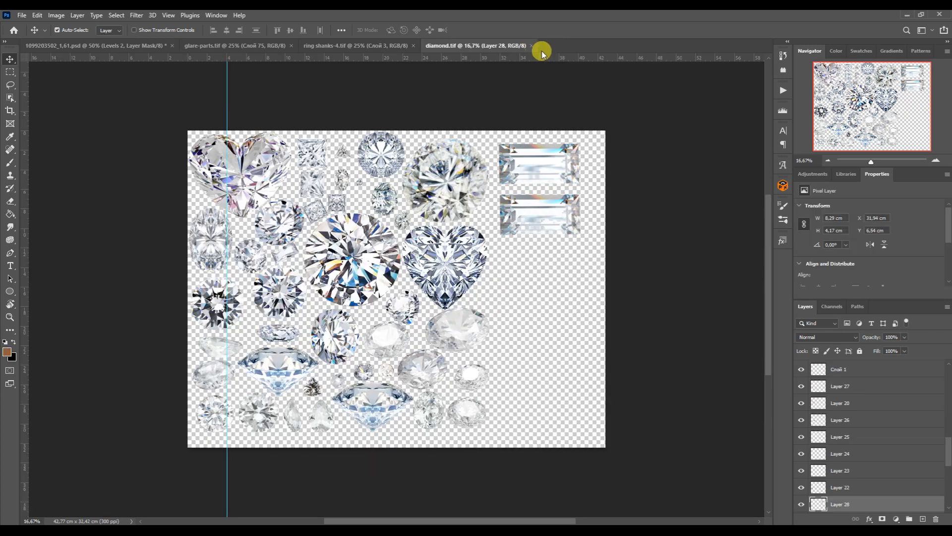
drag(334, 336, 227, 226)
mouse_move(825, 363)
mouse_down()
mouse_move(825, 347)
mouse_move(826, 381)
mouse_up()
Scale, rotate and reshape the diamond to cover the left shoulder's upper pavé stone nearest the centre setting
key(ctrl+t)
drag(311, 316, 263, 110)
drag(248, 203, 295, 339)
drag(414, 391, 227, 378)
drag(221, 381, 267, 215)
drag(251, 251, 249, 242)
click(936, 160)
double_click(935, 160)
drag(873, 91, 849, 91)
drag(485, 200, 483, 235)
drag(520, 299, 501, 283)
Copy the diamond onto the stone directly below, clip the diamonds to the камни layer, and delete the extra third copy
drag(497, 231, 440, 356)
key(Return)
key(ctrl+alt+g)
drag(425, 363, 336, 279)
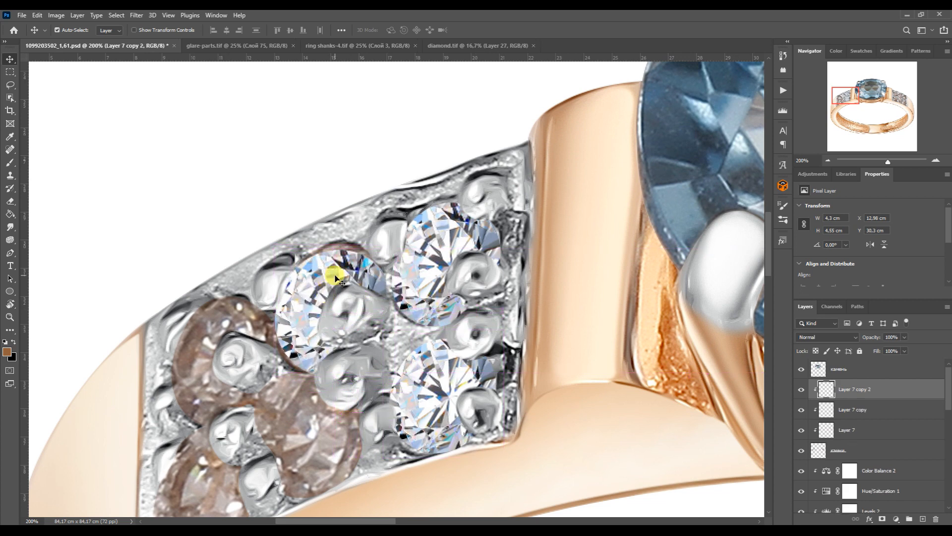
key(Delete)
Trace a path along the outer edge of the left shoulder's upper middle stone with the Pen tool
key(p)
click(364, 247)
click(281, 351)
mouse_move(364, 247)
mouse_down()
mouse_move(263, 247)
mouse_move(324, 231)
mouse_up()
click(289, 287)
drag(275, 317, 272, 323)
click(282, 350)
click(314, 374)
drag(314, 374, 267, 369)
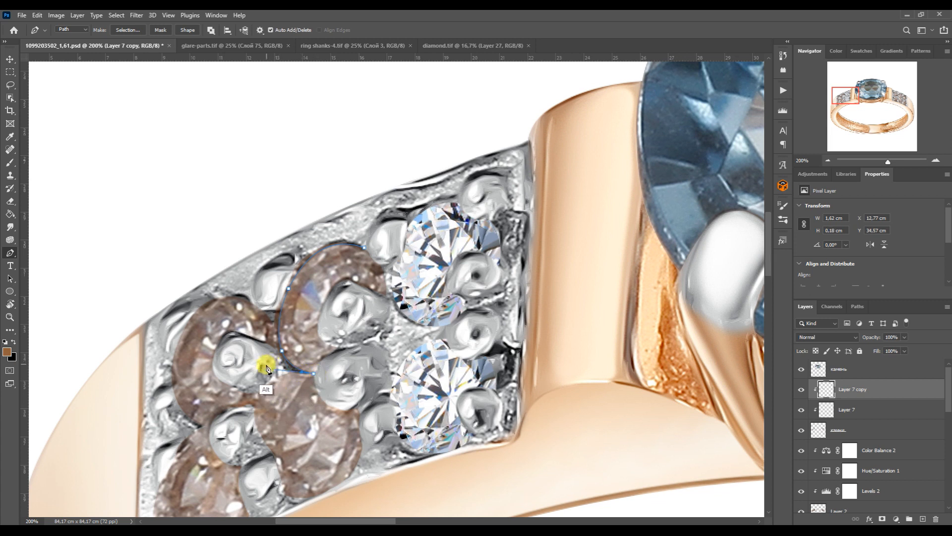
Continue the path around the upper outer stone and close it through the area outside the pavé
drag(267, 321, 238, 283)
drag(208, 310, 177, 331)
click(176, 372)
drag(176, 373, 193, 394)
click(210, 425)
click(155, 425)
click(127, 299)
click(298, 166)
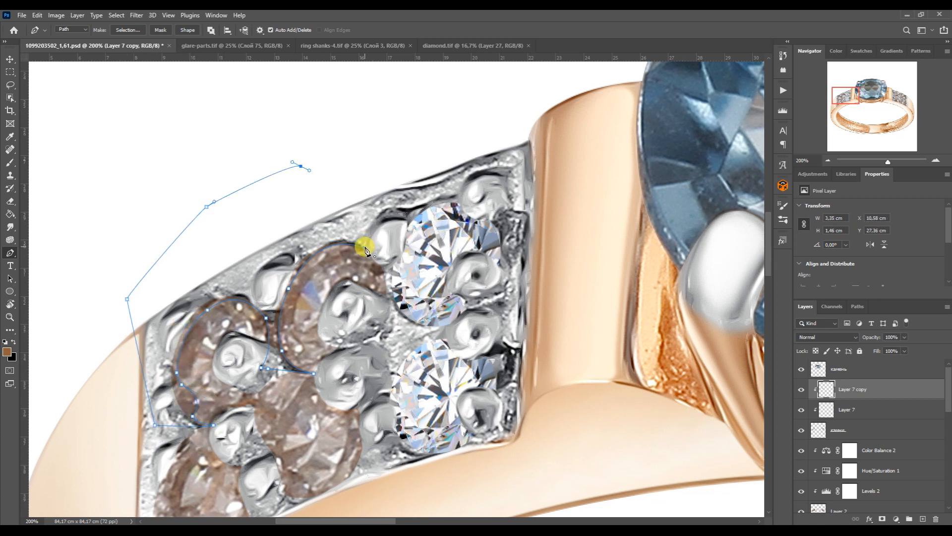
click(364, 247)
Load the path as a selection and delete the stone excess inside it from the камни layer
click(857, 307)
ctrl+click(804, 344)
click(863, 430)
key(ctrl+d)
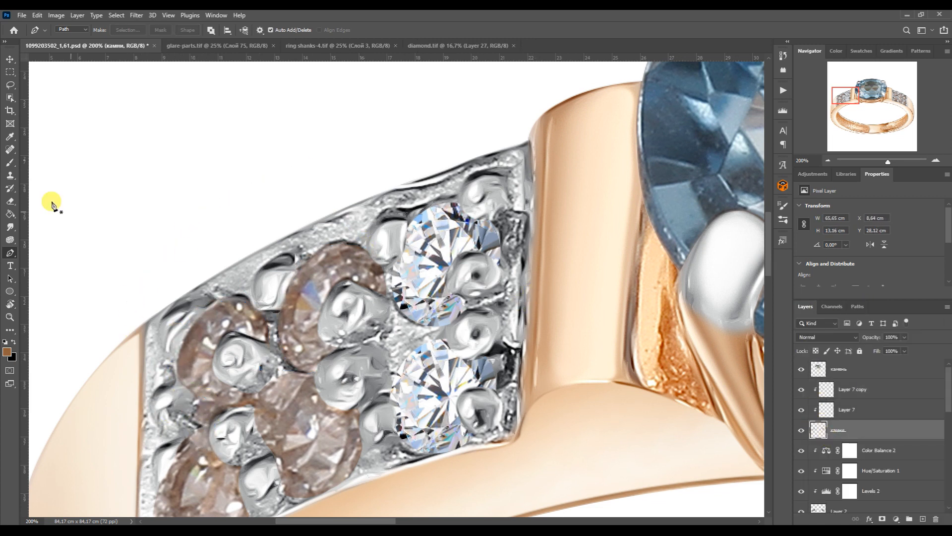
Erase the excess stone area between the left shoulder's pavé stones on the камни layer
key(e)
drag(281, 377, 267, 406)
drag(267, 452, 268, 444)
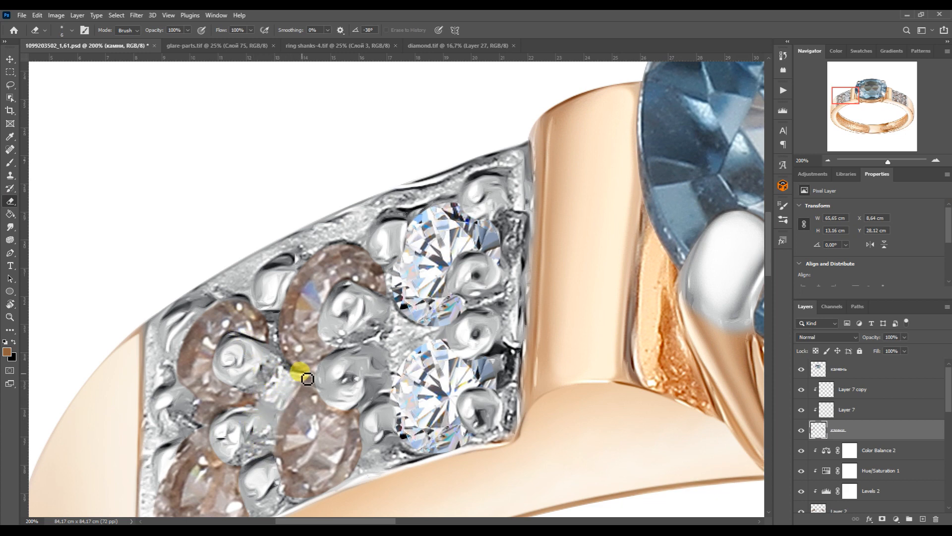
mouse_move(325, 379)
mouse_down()
mouse_move(445, 223)
mouse_move(445, 210)
mouse_up()
key(])
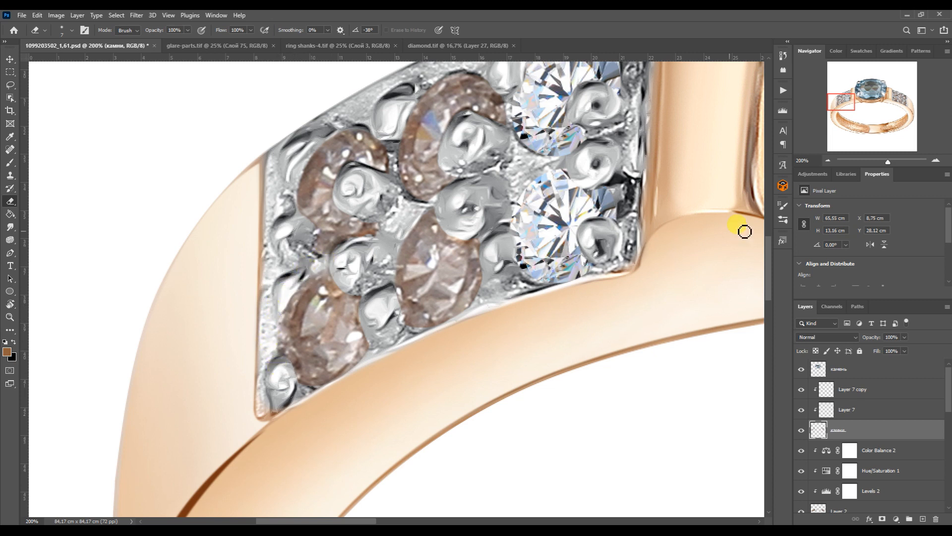
Copy the diamond onto the left shoulder's upper middle stone, reshape it to fit, and place another copy on the lower outer stone
click(10, 59)
drag(566, 111, 462, 142)
key(ctrl+t)
drag(448, 196, 446, 206)
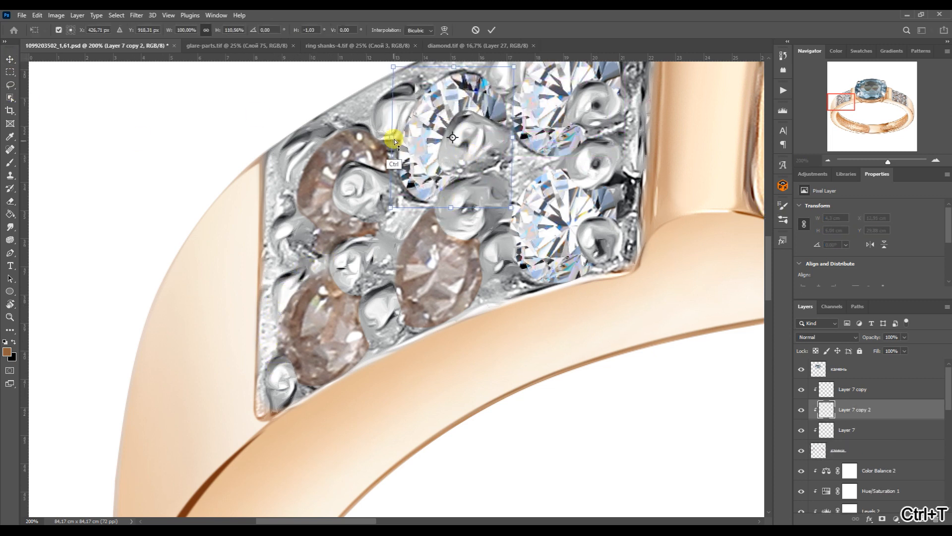
drag(390, 141, 388, 139)
drag(512, 139, 506, 136)
key(Return)
drag(561, 213, 309, 332)
Copy diamonds from the left shoulder to the right shoulder's pavé and flip them horizontally
click(828, 160)
click(828, 160)
drag(211, 216, 618, 222)
key(ctrl+t)
right_click(643, 219)
click(676, 414)
Reshape a mirrored diamond copy to fit the right shoulder's upper middle stone
click(936, 160)
double_click(936, 160)
click(896, 96)
mouse_move(425, 186)
mouse_down()
mouse_move(418, 220)
mouse_move(409, 197)
mouse_up()
drag(387, 292, 390, 299)
drag(479, 199, 484, 205)
drag(391, 103, 391, 94)
drag(298, 195, 301, 192)
key(Return)
Copy the diamond onto the lower middle stone of the right shoulder, reshape it to fit, and undo the extra outer copy
drag(421, 198, 415, 168)
drag(383, 182, 396, 357)
key(ctrl+t)
drag(377, 477, 373, 462)
drag(283, 366, 293, 367)
drag(381, 268, 380, 271)
key(Return)
drag(393, 380, 547, 265)
key(ctrl+z)
Clean the edges of the base pavé stone layer around the right shoulder's prongs with the Eraser
key(e)
scroll(838, 466, down, 5)
click(838, 481)
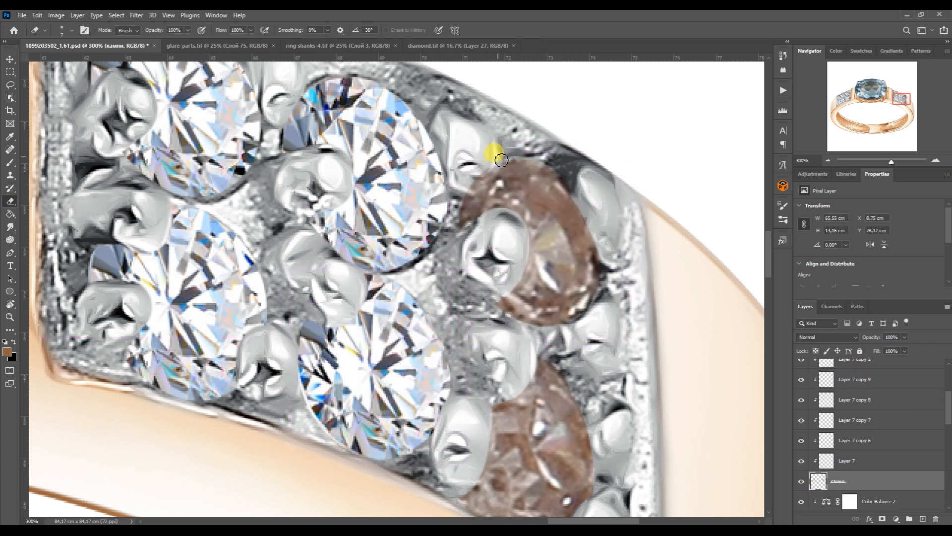
drag(768, 254, 768, 258)
Copy the diamond onto the right shoulder's upper outer stone and reshape it to fit
click(10, 59)
drag(400, 166, 575, 236)
key(ctrl+t)
drag(545, 311, 543, 303)
drag(632, 207, 609, 210)
drag(454, 204, 461, 192)
key(Return)
Place another diamond copy on the right shoulder's lower outer stone and reshape it to fit
drag(546, 192, 543, 403)
click(903, 103)
key(ctrl+t)
drag(457, 379, 447, 387)
drag(371, 284, 367, 288)
drag(534, 283, 524, 289)
drag(451, 184, 455, 182)
key(Return)
Duplicate the blue centre stone layer, clip the copy to the original, and run the Blur Metal Minimum action on it
click(828, 160)
click(828, 160)
click(827, 160)
click(827, 160)
click(847, 107)
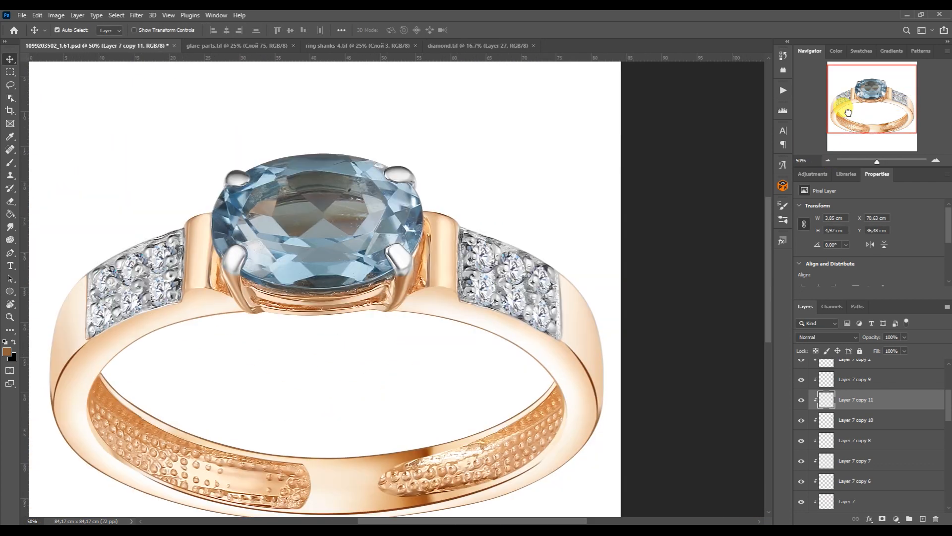
click(349, 216)
key(ctrl+j)
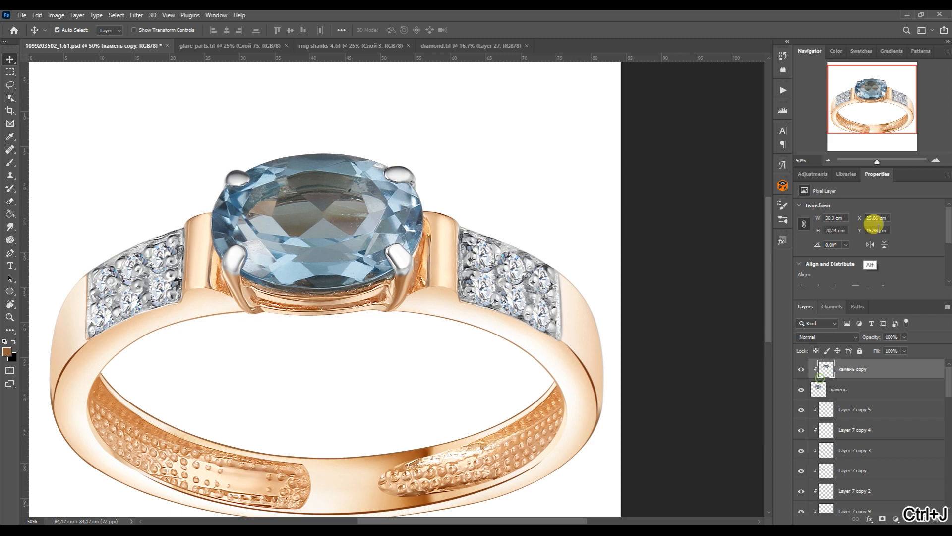
key(ctrl+1)
click(863, 94)
click(783, 90)
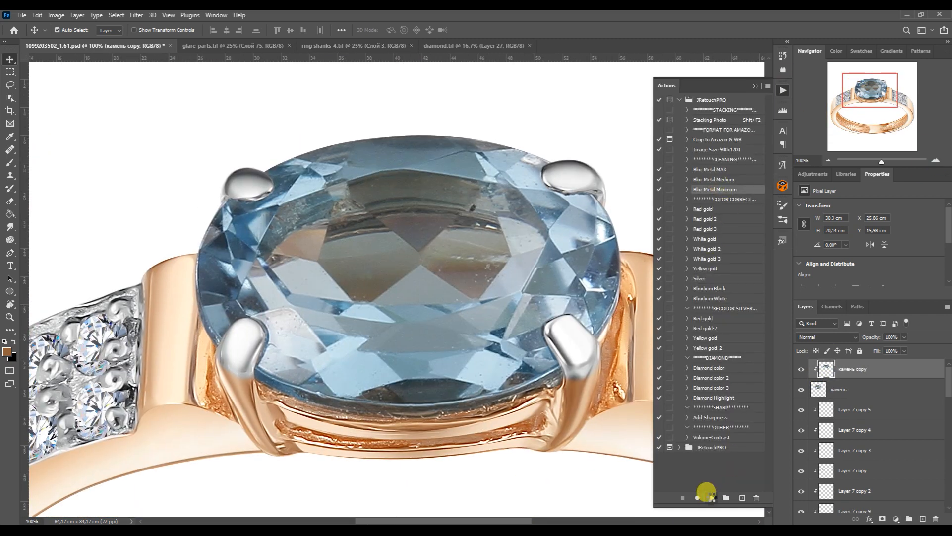
click(710, 496)
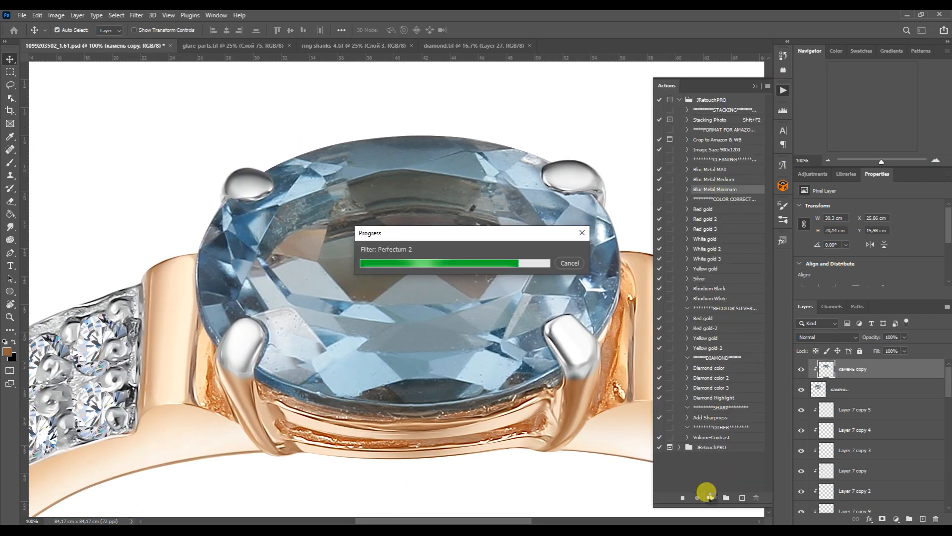
Outline the facet right of the blue stone's centre with the Pen tool, load it as a selection, and smooth it with the Mixer Brush
key(p)
click(475, 299)
click(421, 266)
click(486, 184)
click(511, 256)
click(477, 299)
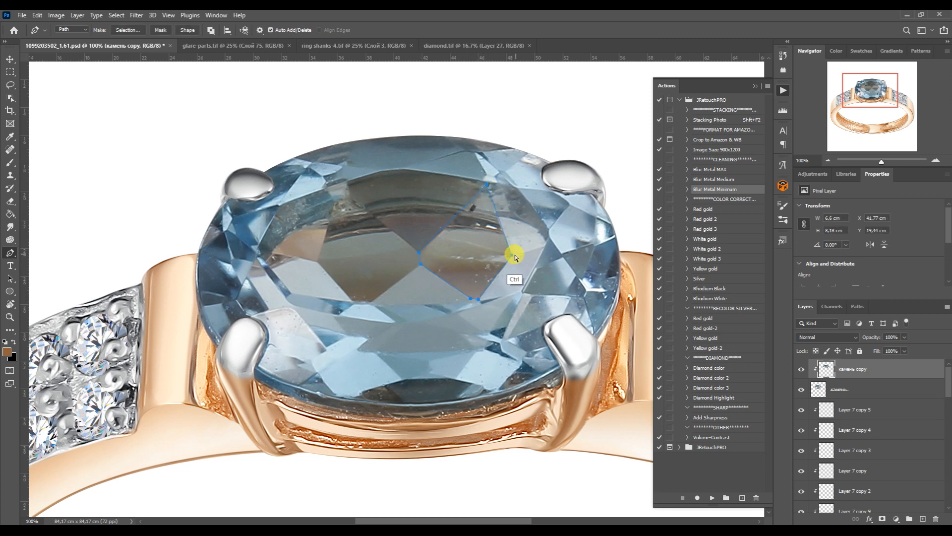
click(858, 306)
ctrl+click(803, 343)
right_click(10, 162)
click(59, 212)
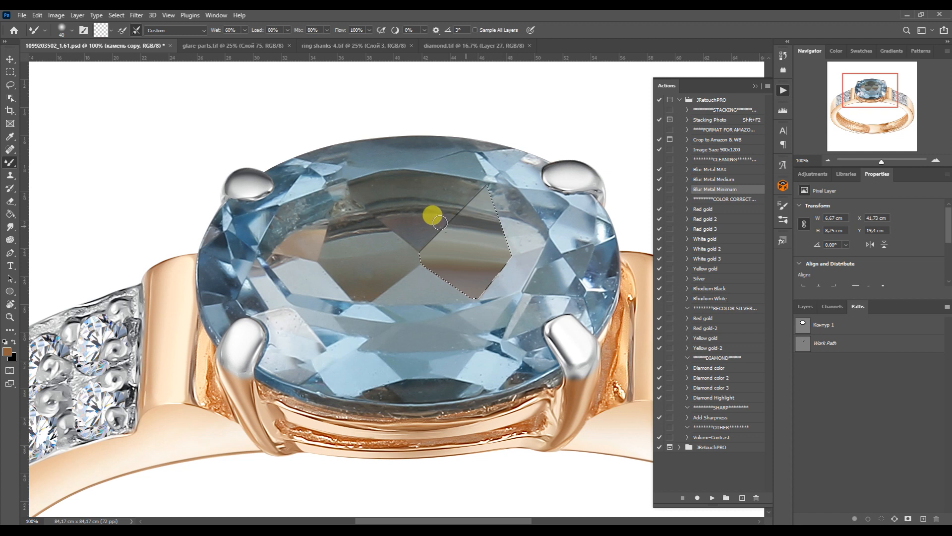
key(ctrl+d)
Outline the pale facet beside the lower left prong, convert it to a selection, and smooth it with the Mixer Brush
key(p)
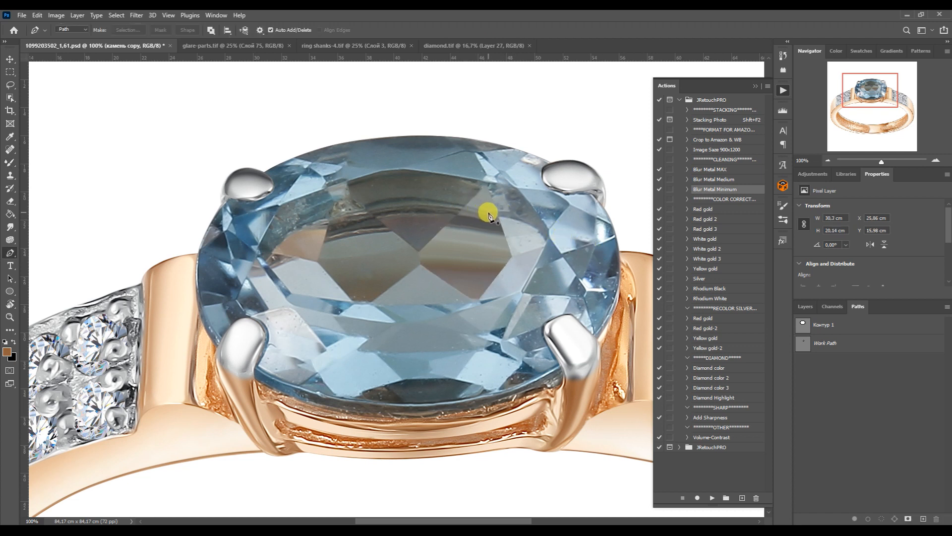
click(295, 315)
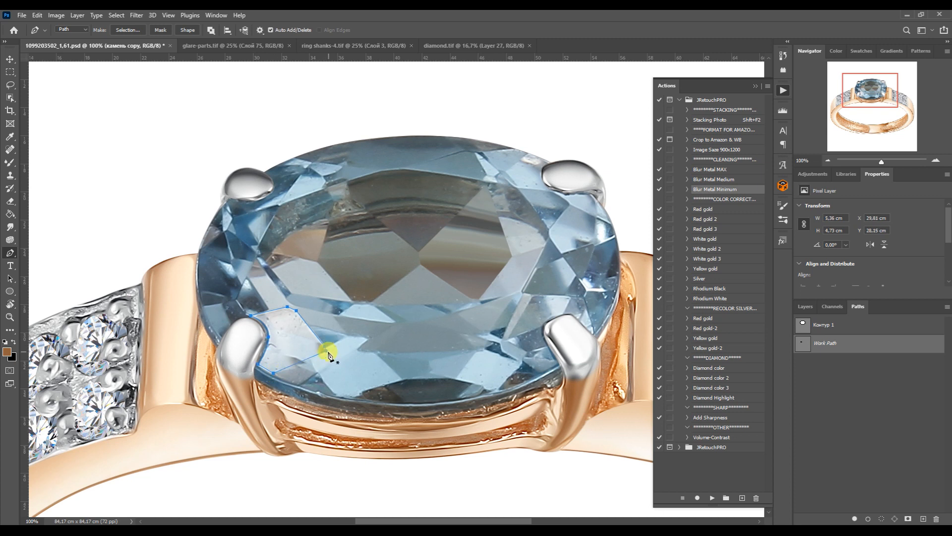
key(ctrl+Return)
key(b)
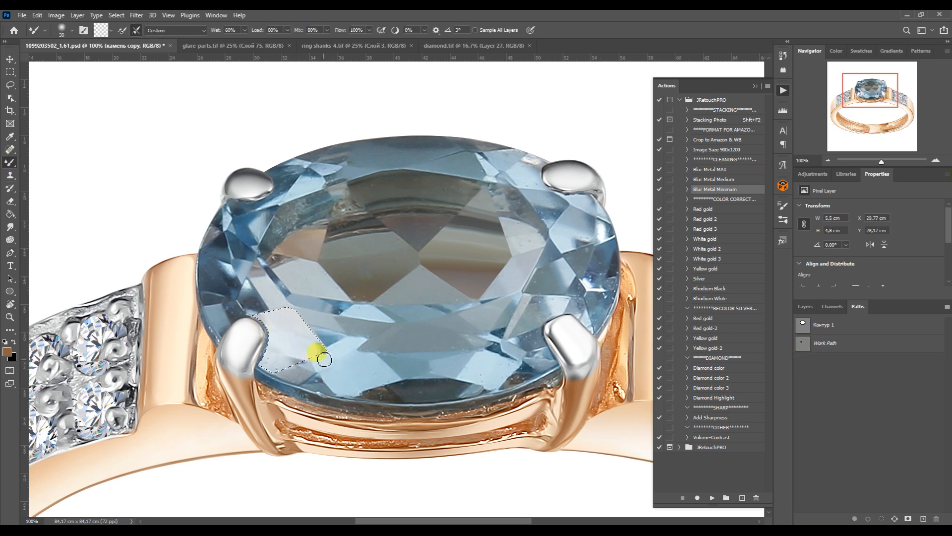
key(ctrl+d)
Smooth the blue stone's remaining facets with small Mixer Brush strokes and heal leftover specks with the Spot Healing Brush
key(bracketleft)
mouse_move(335, 285)
mouse_down()
mouse_move(300, 281)
mouse_move(357, 296)
mouse_move(420, 297)
mouse_move(485, 377)
mouse_up()
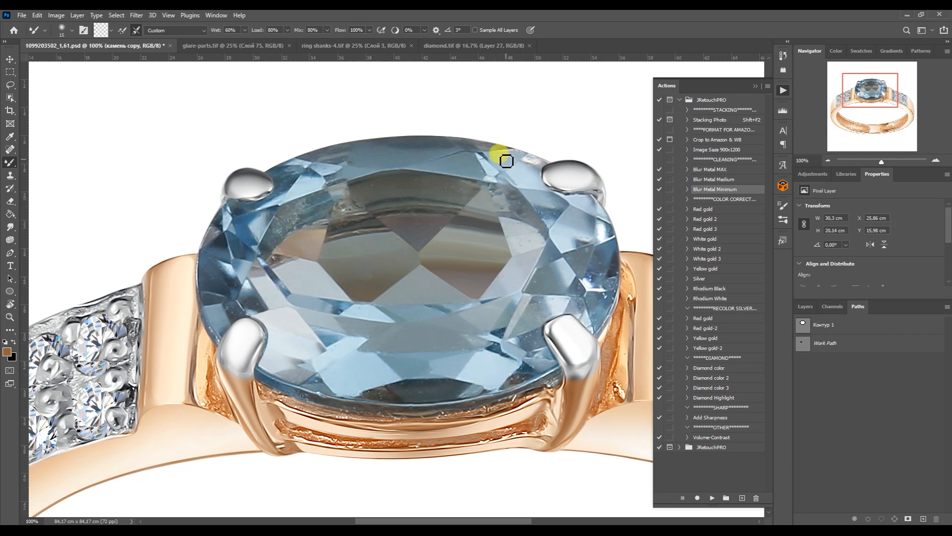
key(bracketleft)
mouse_move(587, 240)
mouse_down()
mouse_move(613, 308)
mouse_move(610, 263)
mouse_move(540, 287)
mouse_up()
key(bracketright)
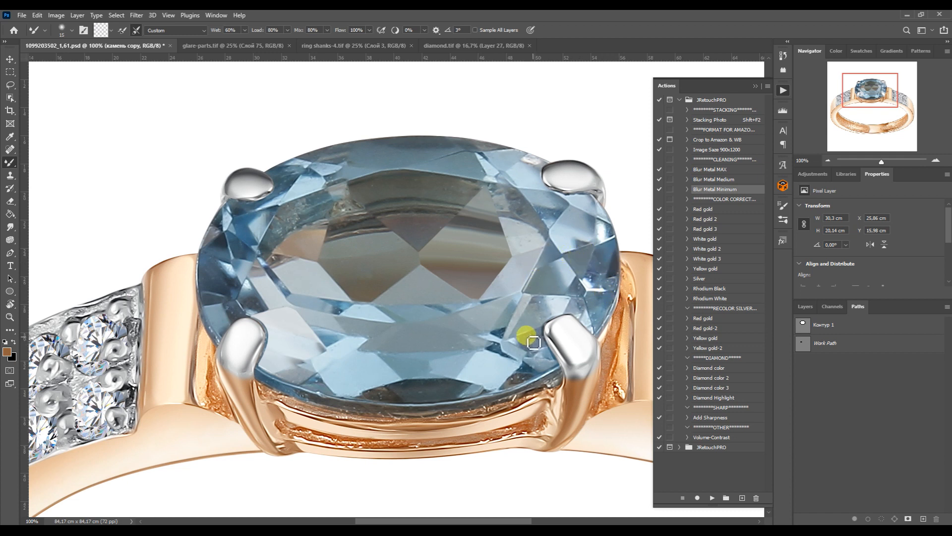
key(bracketright)
drag(535, 345, 548, 304)
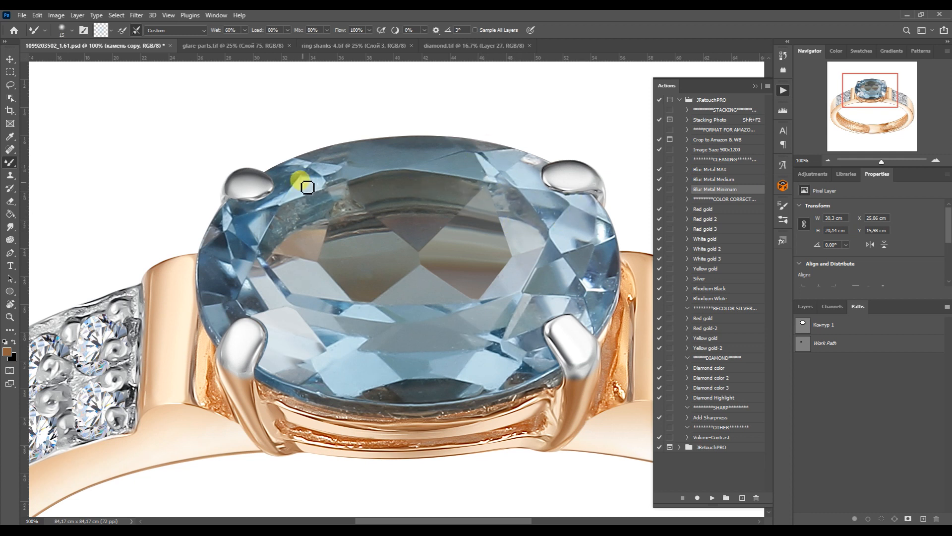
drag(274, 295, 324, 389)
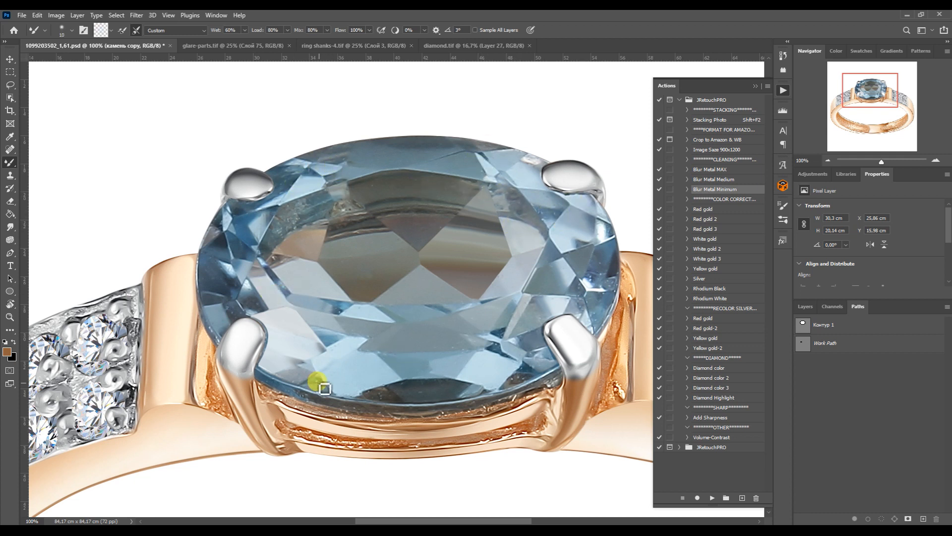
key(bracketright)
key(bracketright)
click(10, 149)
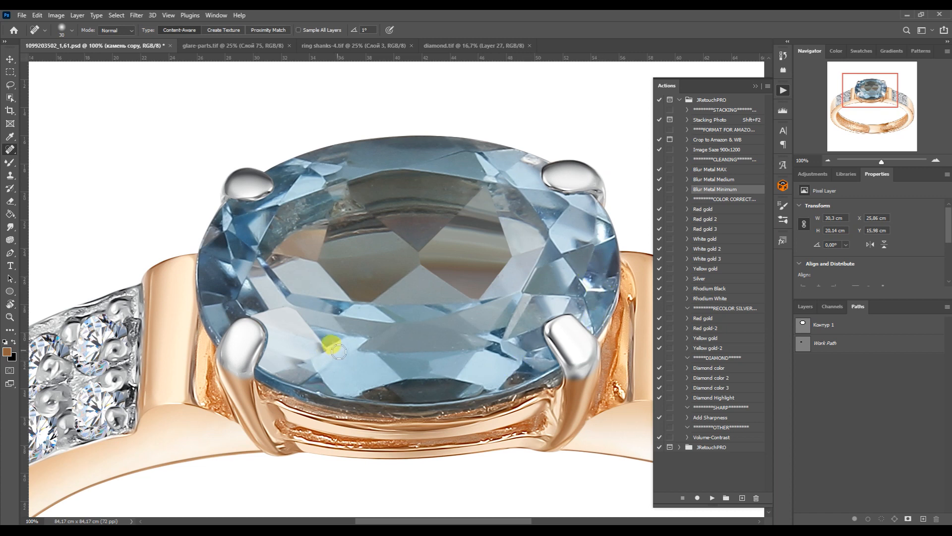
Compare the retouched blue stone with its original layer and sharpen it with the Add Sharpness action
click(827, 160)
click(827, 160)
click(827, 160)
click(805, 306)
click(800, 369)
click(801, 369)
click(783, 91)
click(710, 417)
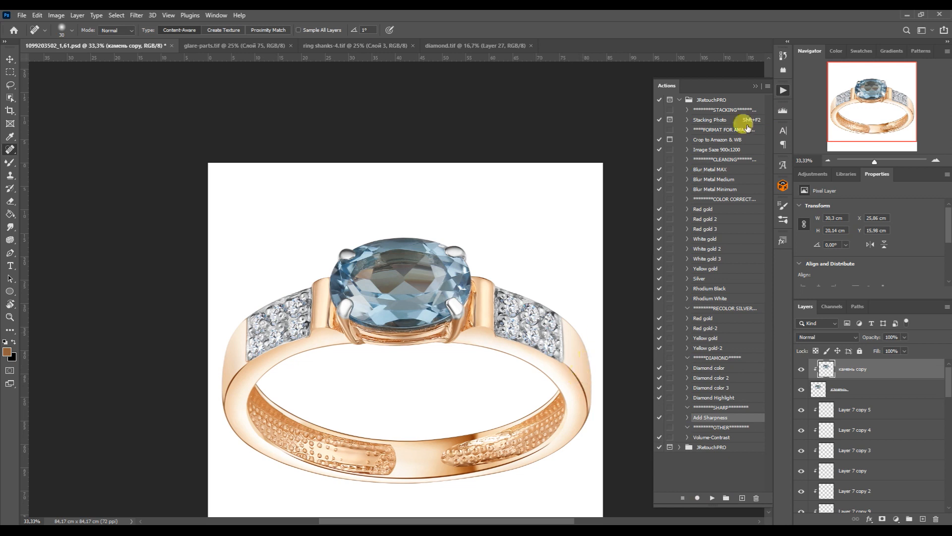
click(755, 86)
Add a Levels adjustment clipped to the blue stone and brighten it, pulling in the highlights, shadows and midtones
click(812, 174)
click(831, 198)
click(878, 293)
drag(938, 279, 921, 278)
drag(814, 279, 821, 279)
drag(870, 279, 866, 279)
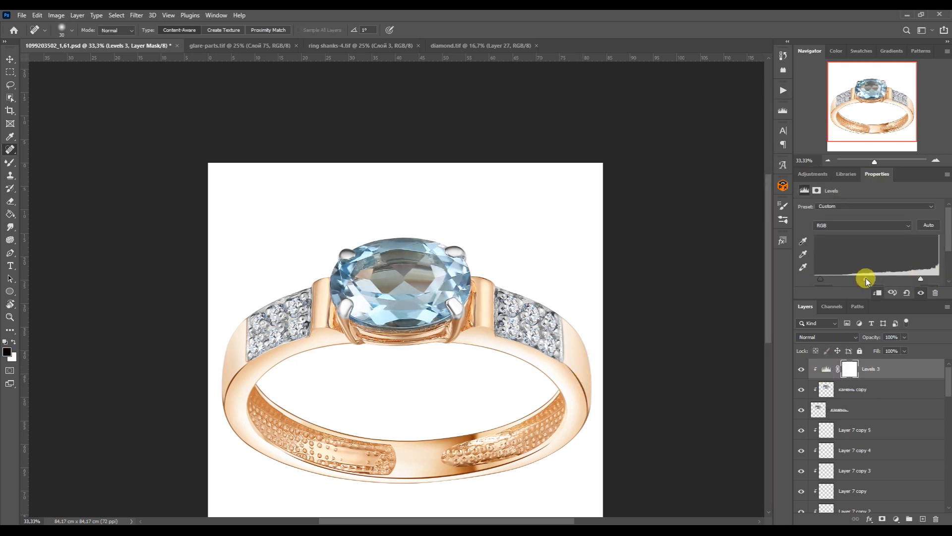
Add a clipped Color Balance shifting the blue stone's midtones to about -16 cyan, and readjust its Levels
click(812, 174)
click(821, 209)
alt+click(820, 379)
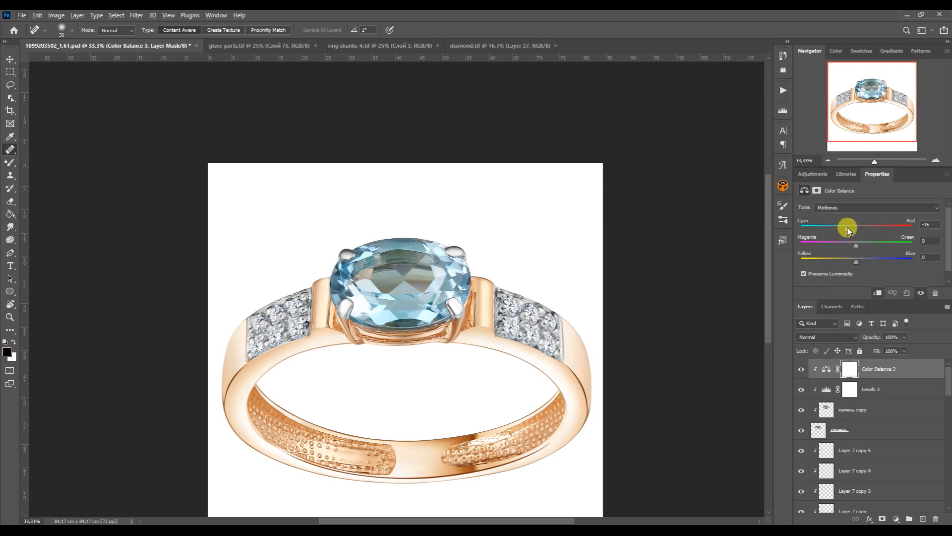
mouse_move(801, 368)
mouse_down()
mouse_move(800, 388)
mouse_move(801, 369)
mouse_up()
click(826, 389)
drag(866, 279, 820, 279)
Group all the ring layers, merge a duplicate of the group into one layer, and hide the original group
click(824, 369)
scroll(825, 370, down, 12)
shift+click(826, 428)
key(ctrl+g)
key(ctrl+j)
key(ctrl+e)
click(802, 385)
Place a vertical and a horizontal guide through the middle of the canvas
click(828, 160)
click(9, 59)
click(297, 224)
drag(24, 205, 403, 208)
drag(460, 59, 476, 342)
Rotate the merged ring to a diagonal pose and scale and centre it on the guides
click(529, 372)
key(ctrl+t)
drag(553, 419, 533, 315)
key(Return)
key(ctrl+t)
drag(480, 392, 466, 376)
key(Return)
Duplicate the merged ring layer, clip the copy to it, and run the Add Sharpness action
key(ctrl+j)
alt+click(838, 379)
click(782, 91)
click(710, 491)
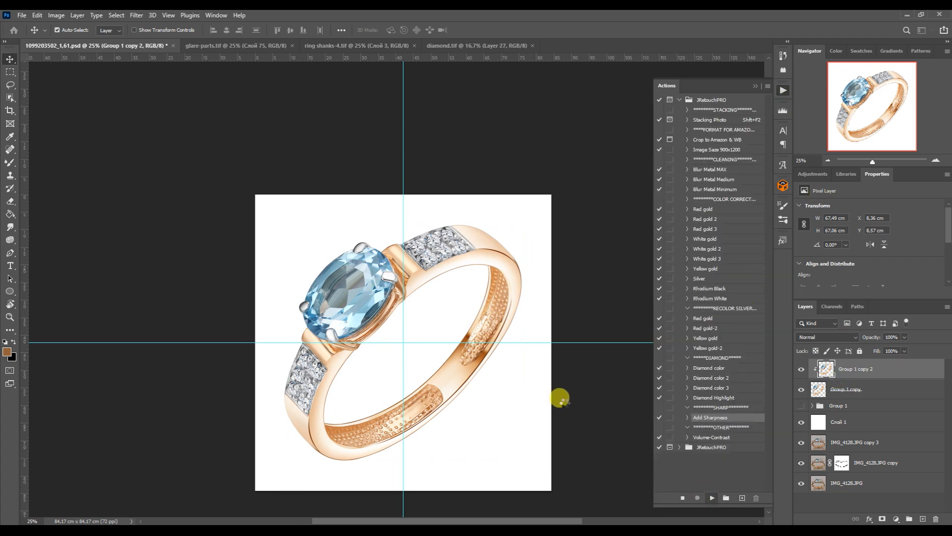
Select the white background layer and open shadow.tif from the file browser as a separate document
click(759, 87)
click(836, 422)
key(alt+Tab)
click(6, 88)
click(7, 88)
double_click(686, 199)
drag(422, 170, 556, 45)
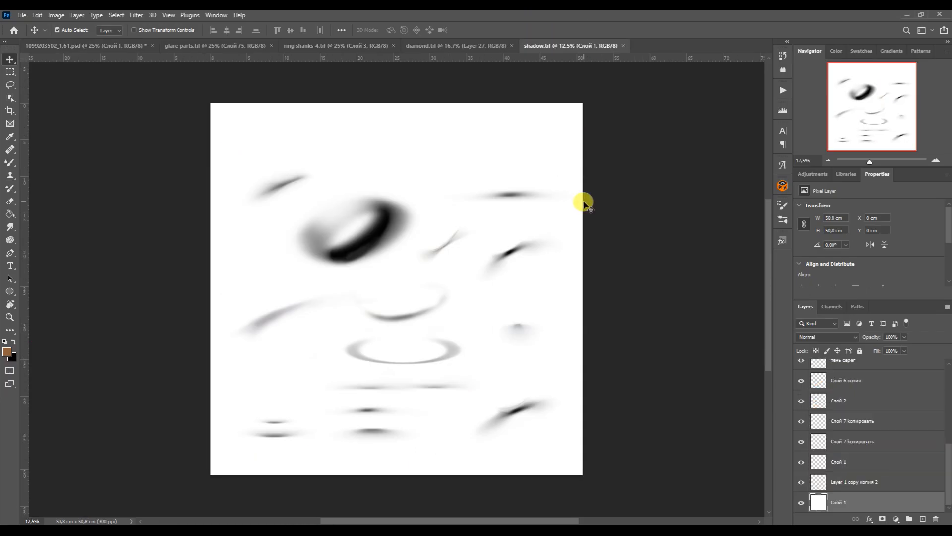
Bring a soft shadow from shadow.tif into the ring document and resize and position it under the ring's lower edge
drag(448, 242, 424, 428)
key(ctrl+t)
drag(486, 476, 511, 484)
drag(468, 453, 464, 453)
key(Return)
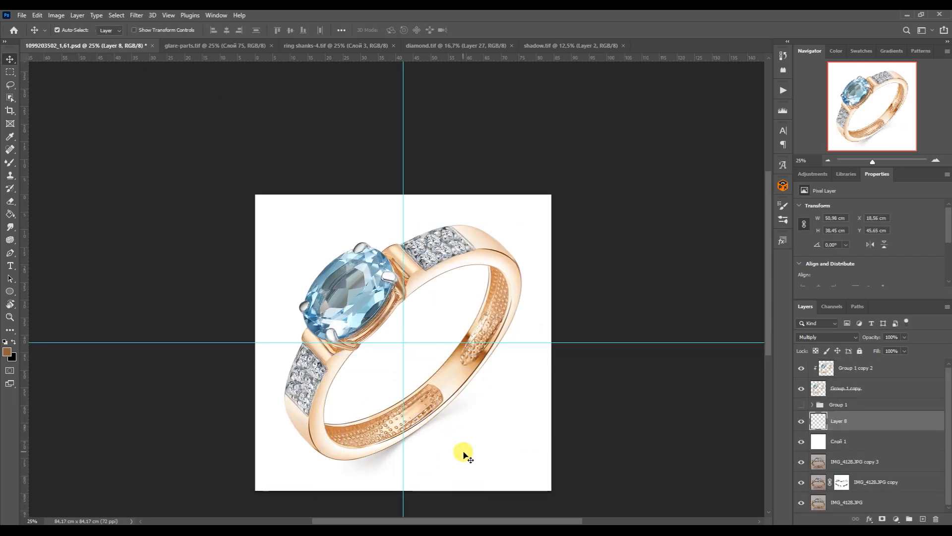
Group the ring and shadow layers and compare the finished retouch with the original photo by toggling layer visibility
shift+click(888, 389)
key(ctrl+g)
drag(800, 423, 800, 371)
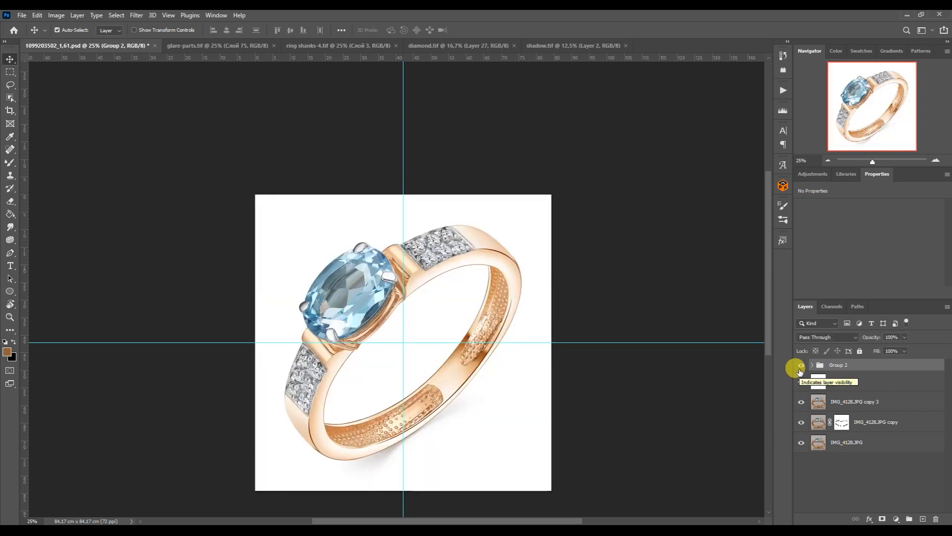